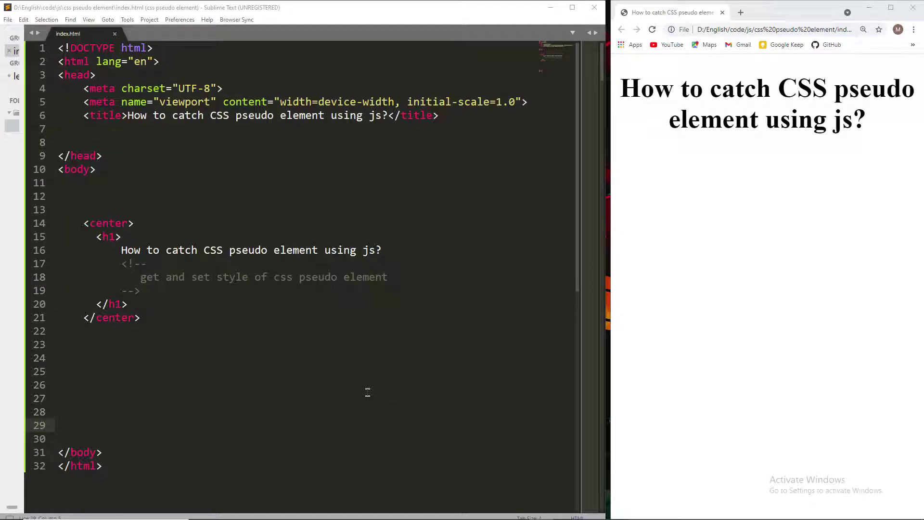
scroll(248, 319, down, 3)
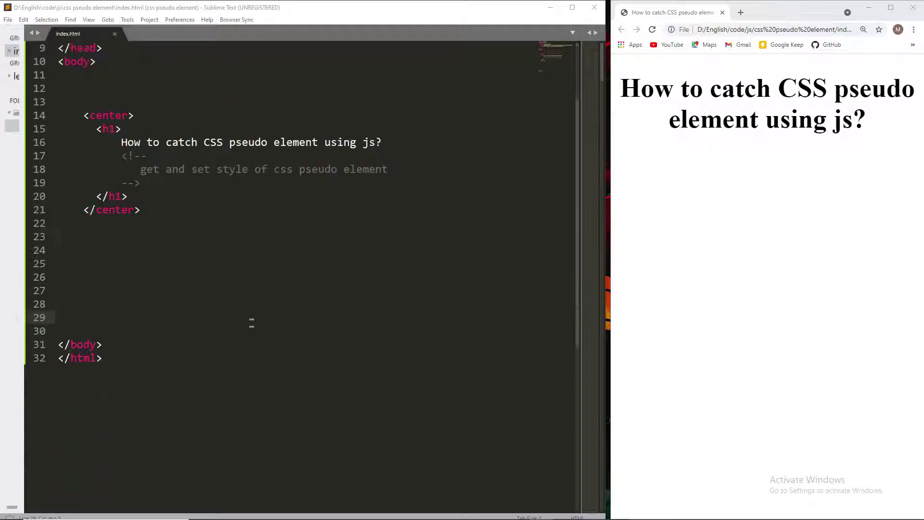
ctrl+scroll(252, 322, up, 1)
ctrl+scroll(297, 322, up, 1)
ctrl+scroll(227, 310, up, 1)
- Insert a div with id box in the body containing a ten-word Lorem ipsum sentence
click(226, 310)
key(Tab)
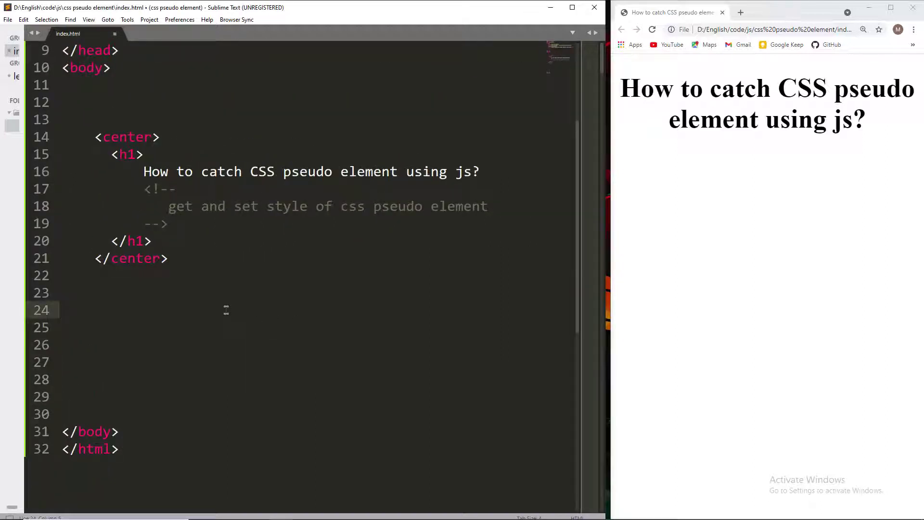
text(#box)
key(Tab)
key(Return)
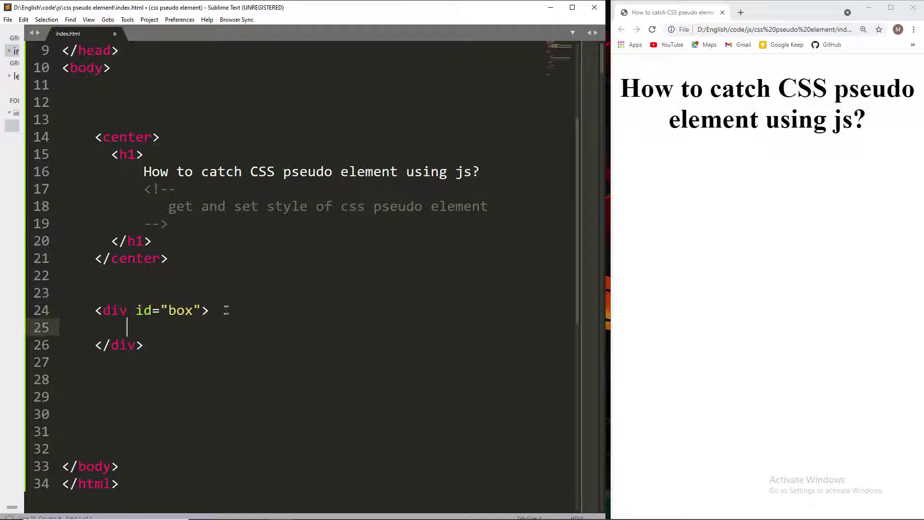
text(lorem10)
key(Tab)
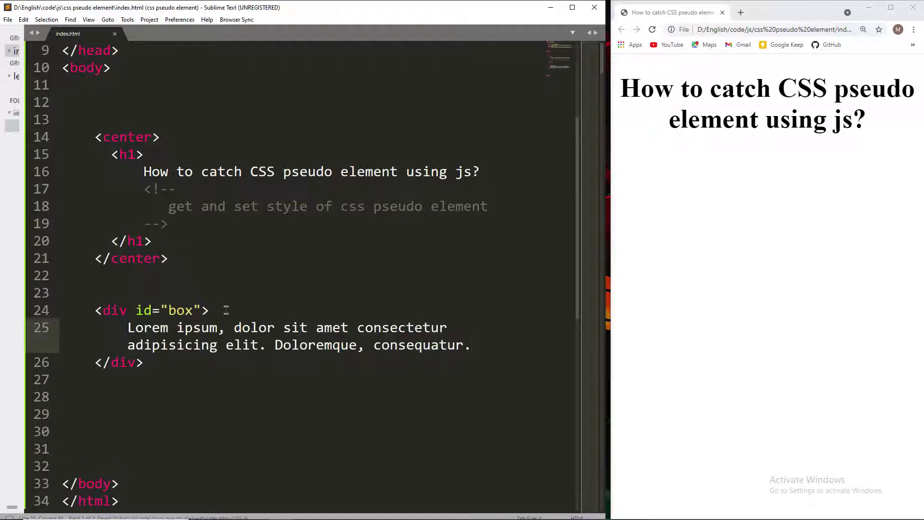
scroll(226, 310, up, 3)
click(158, 190)
- Add a style block in the head with an empty #box rule
key(Return)
text(s)
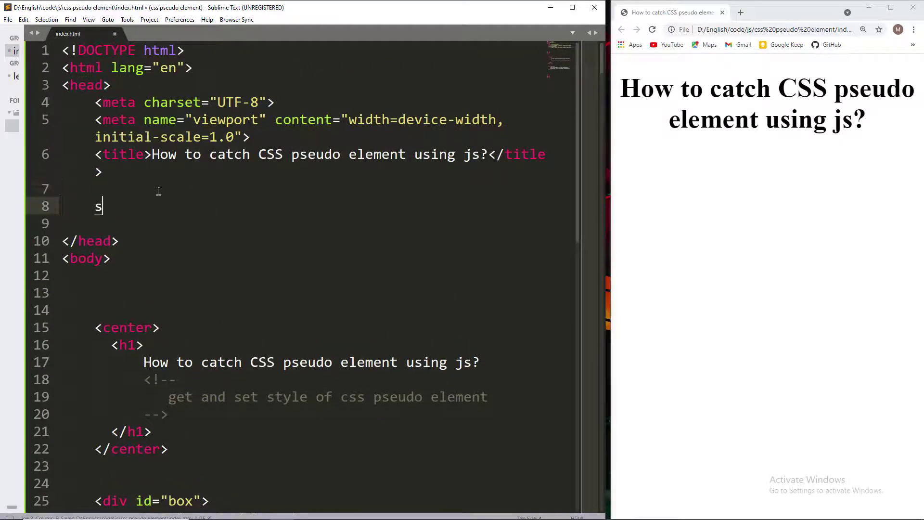
text(tyle)
key(Tab)
key(Return)
text(#b)
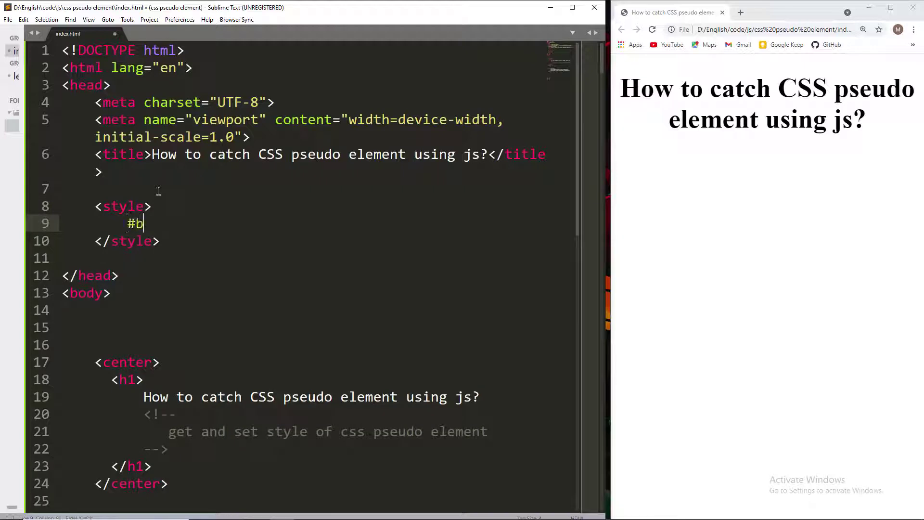
text(ox{)
key(Return)
text(window.getComputedStyle)
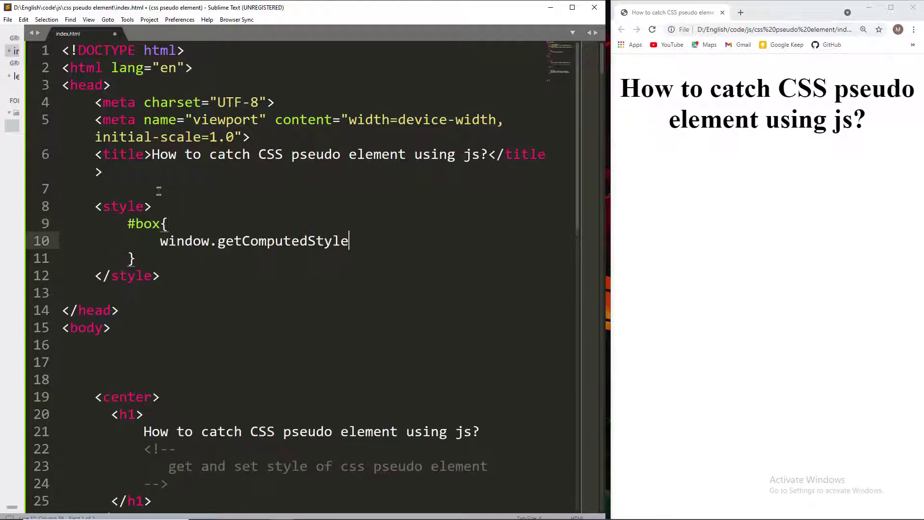
key(BackSpace)
key(BackSpace)
key(BackSpace)
key(BackSpace)
key(BackSpace)
key(BackSpace)
key(BackSpace)
key(BackSpace)
key(BackSpace)
key(BackSpace)
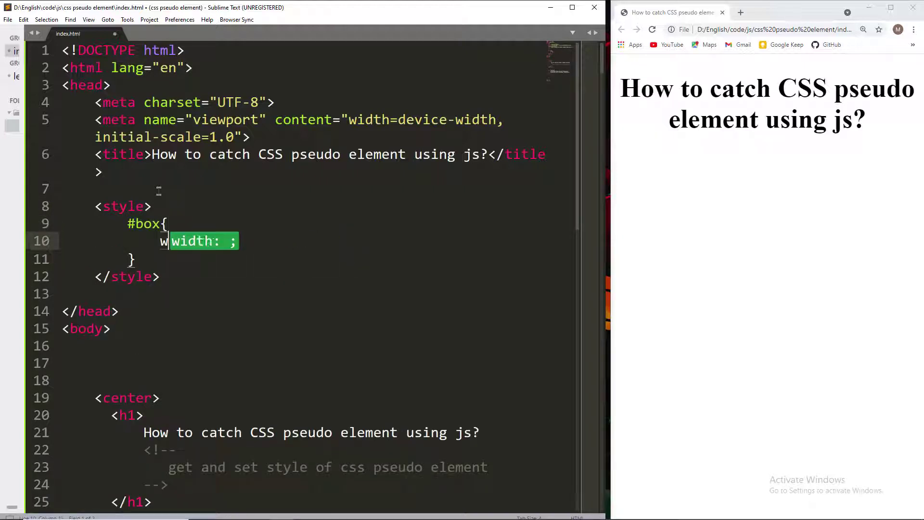
text(d)
- Give #box width 300px, height 300px and a 2px solid red border, then save
key(Down)
key(Return)
text(3)
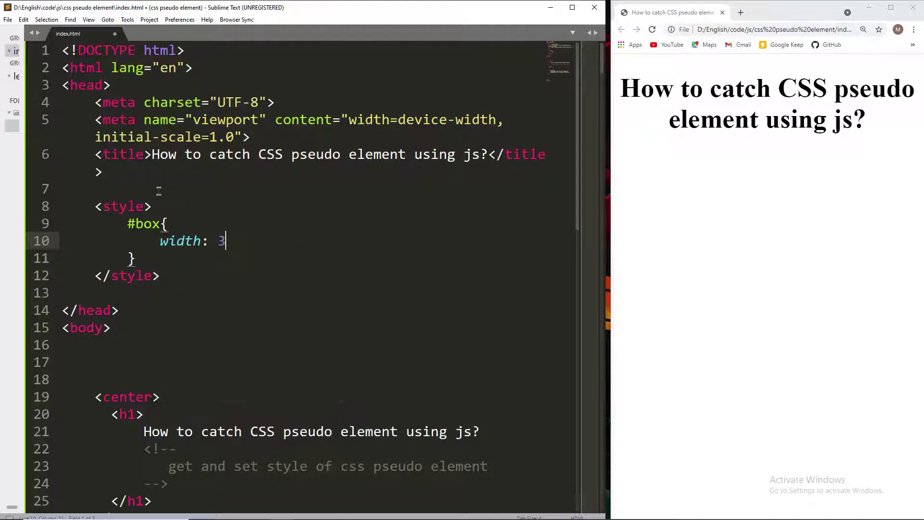
text(0px;)
key(Left)
key(Left)
text(0)
key(Right)
key(Right)
key(Right)
key(Return)
text(he)
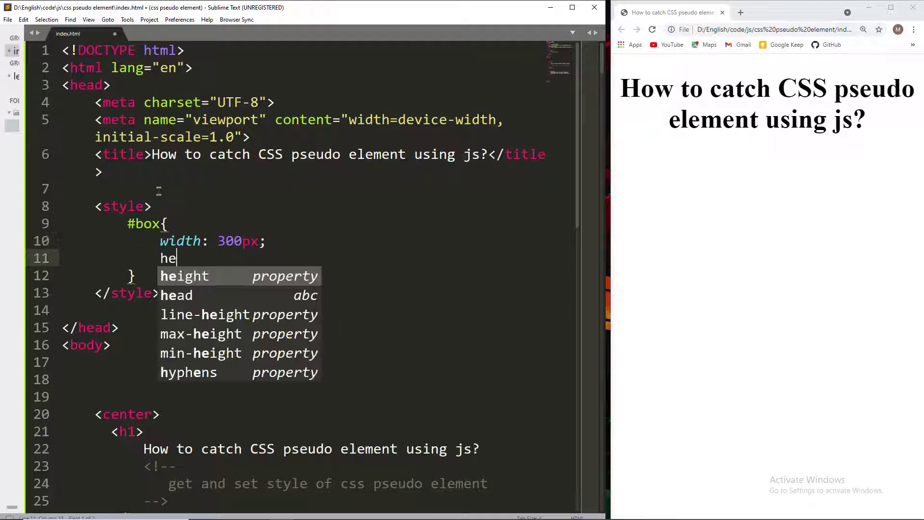
key(Return)
text(300px;)
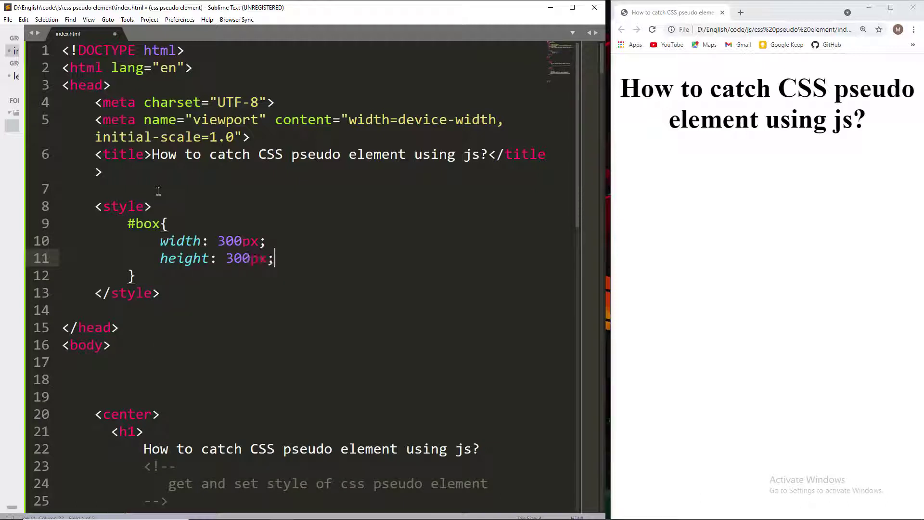
key(Return)
text(bo)
key(Return)
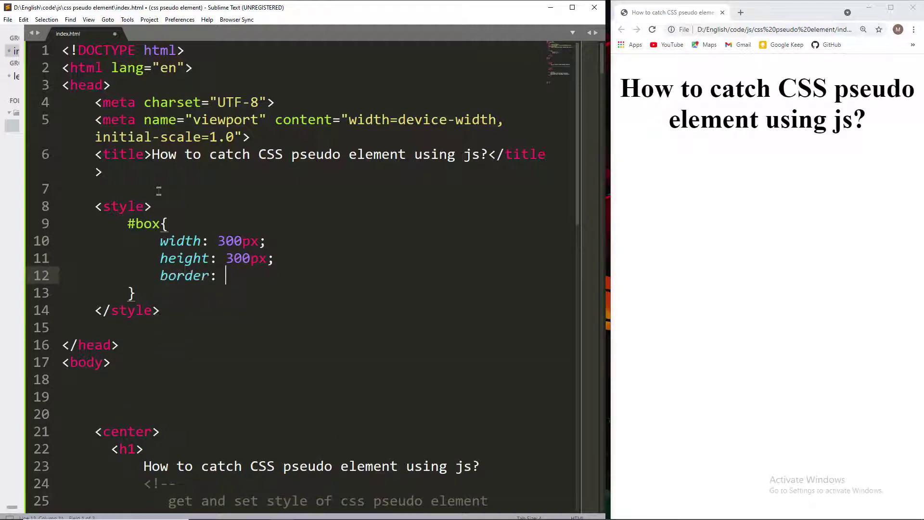
text(2px sl)
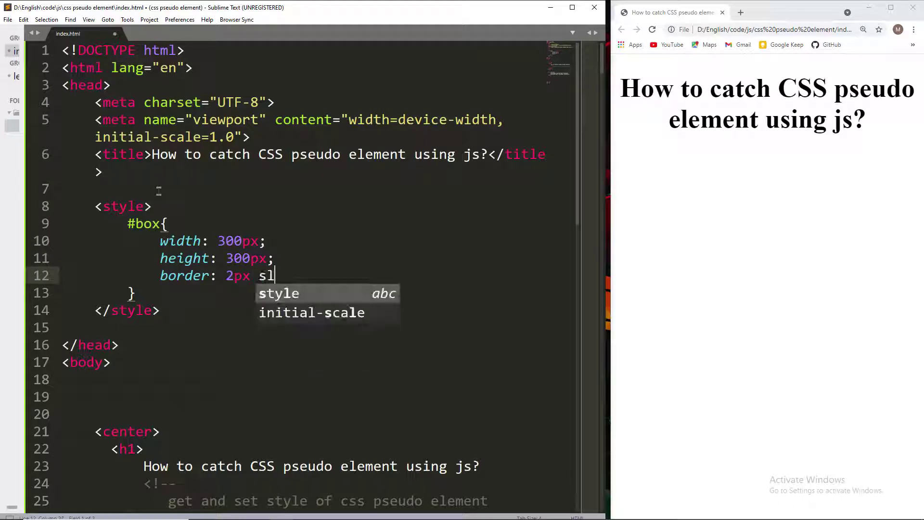
key(BackSpace)
text(olid )
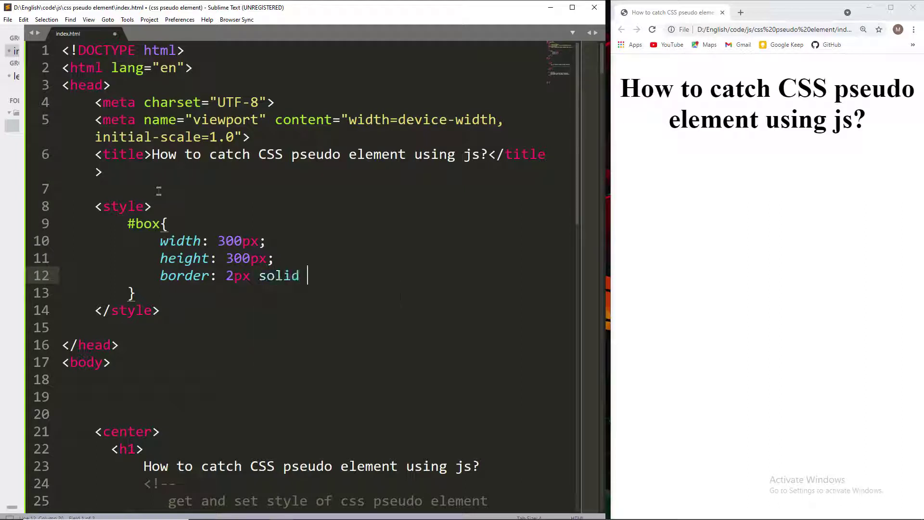
text(red;)
key(ctrl+s)
scroll(158, 190, down, 2)
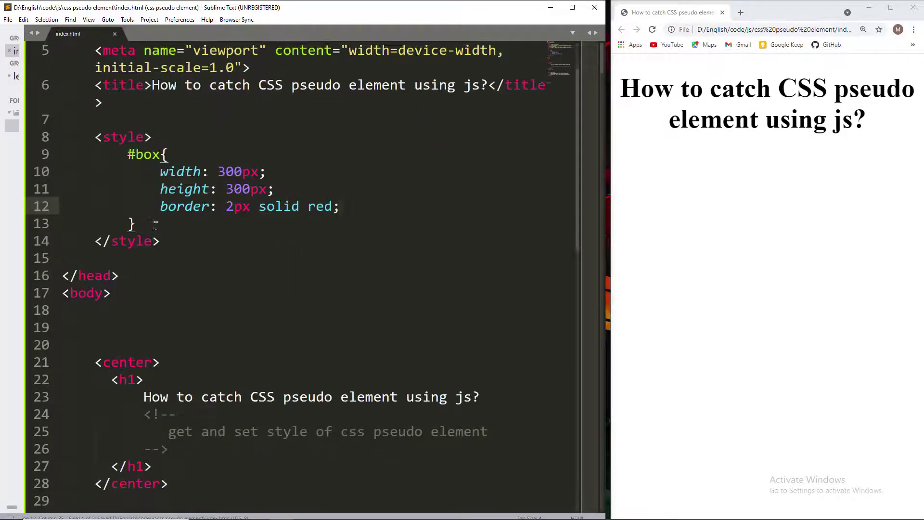
- Add a #box::after rule with content 'This is after' and red background, then reload Chrome to preview
click(155, 226)
key(Return)
text(#box)
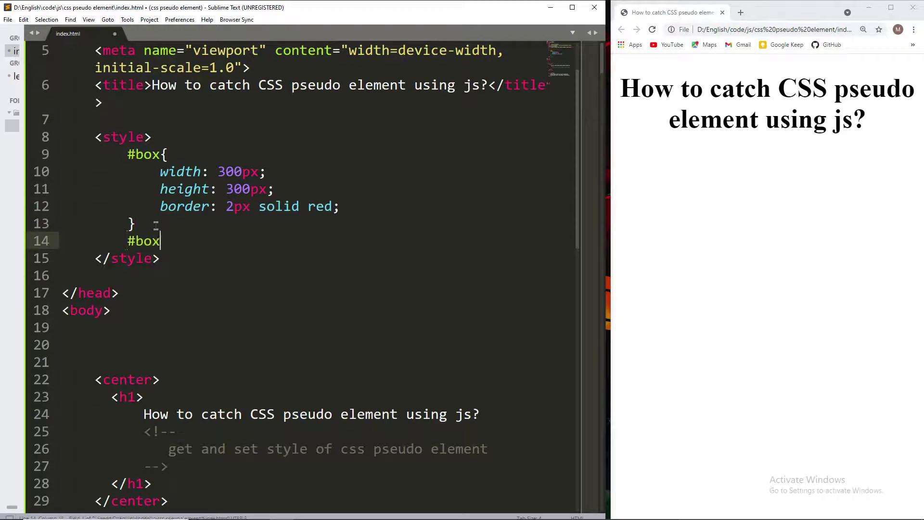
text(::after{)
key(Return)
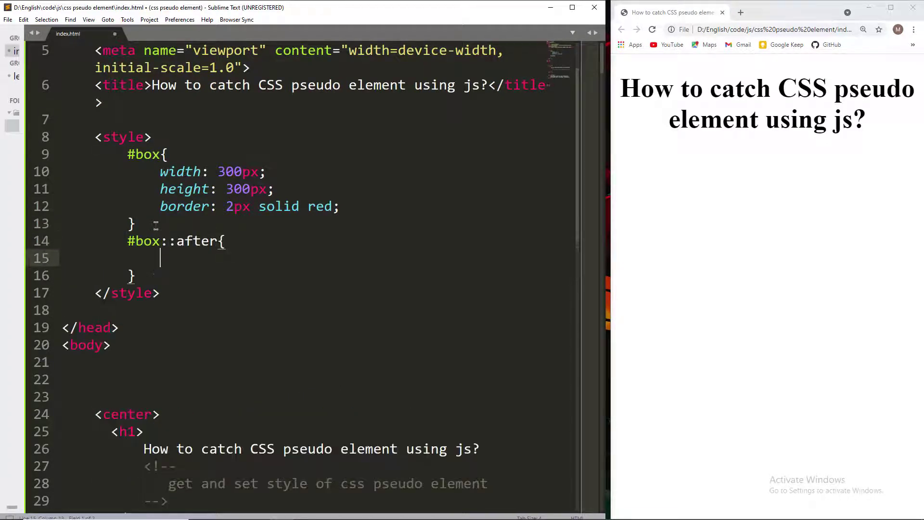
text(cont)
key(Return)
text('T)
text(his is )
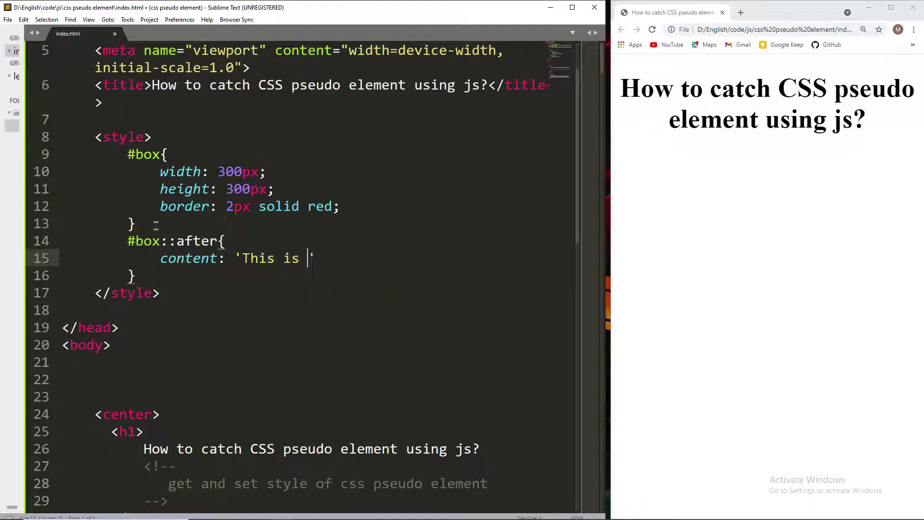
text(after)
key(Right)
text(;)
key(Return)
text(ba)
key(Return)
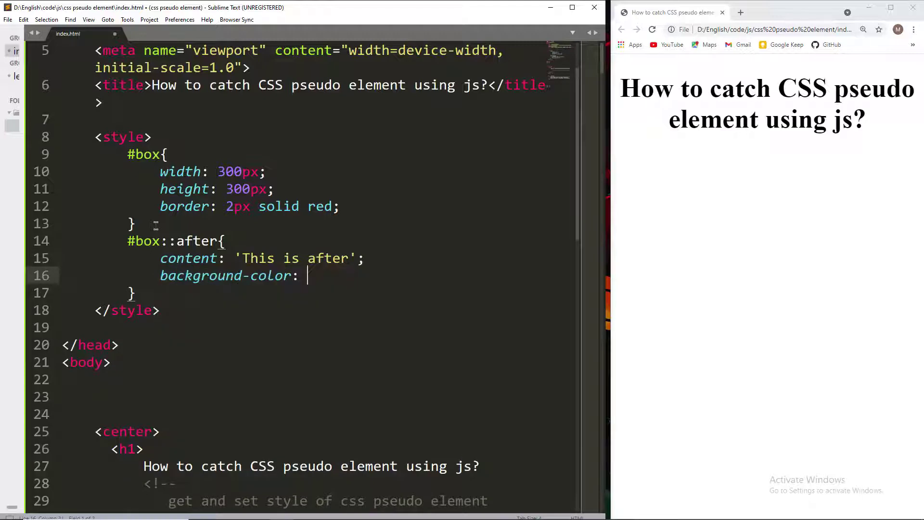
text(red;)
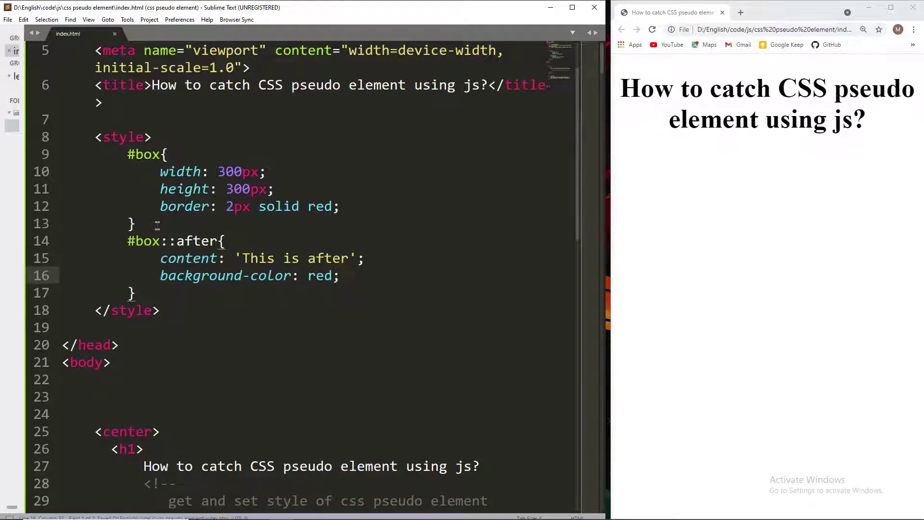
click(652, 30)
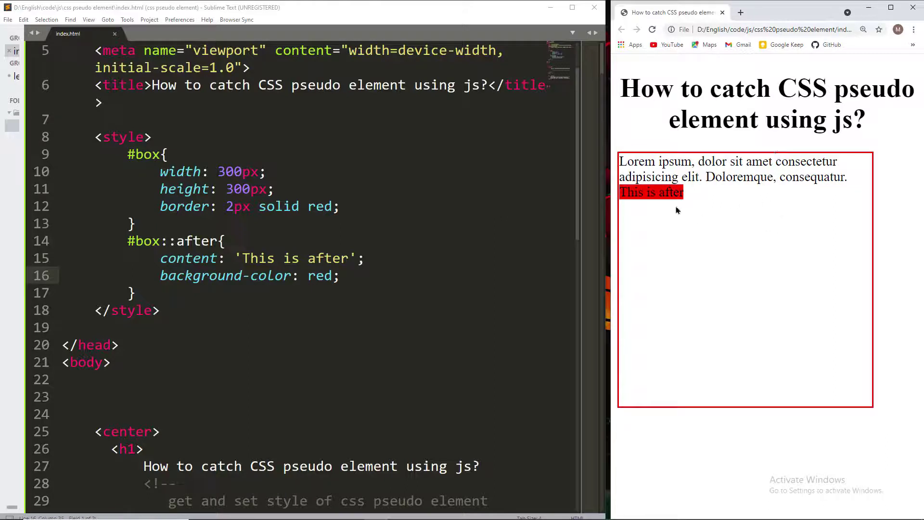
- Make #box position relative and its ::after label position absolute
click(355, 277)
key(Return)
text(po)
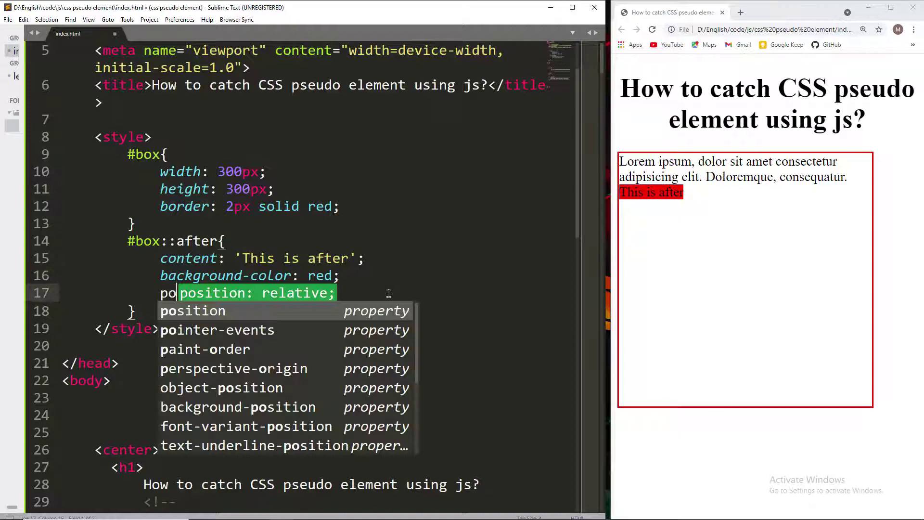
key(Return)
text(re)
key(BackSpace)
key(BackSpace)
text(a)
key(Return)
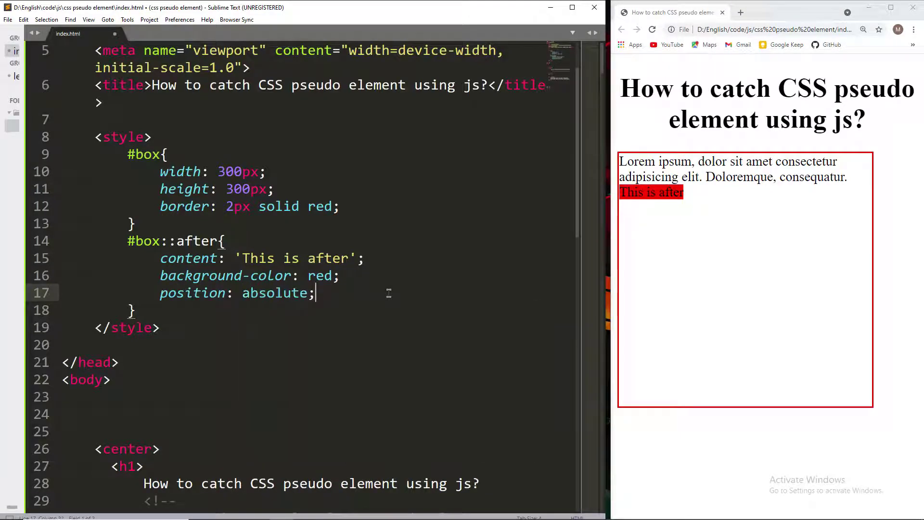
click(347, 205)
key(Return)
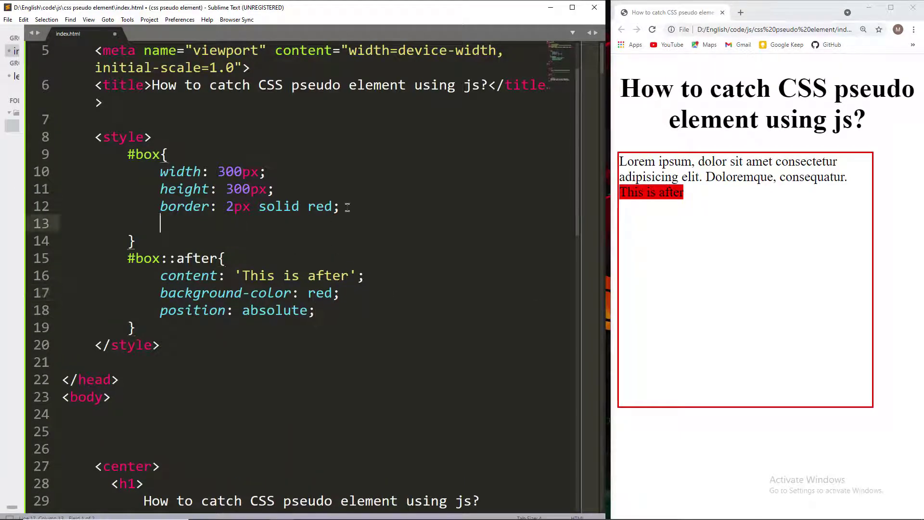
text(position: re)
key(Return)
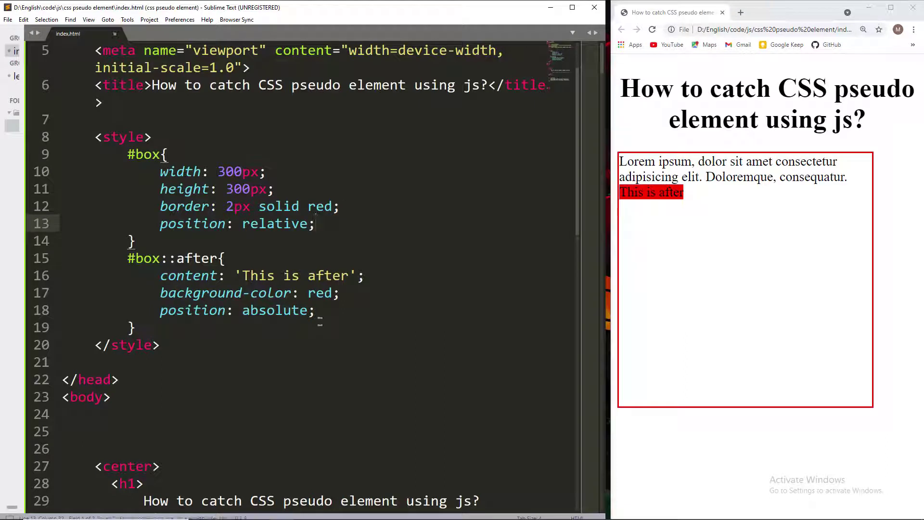
- Offset the ::after label with top -20px and right 0, save and reload the page
click(322, 311)
key(Return)
text(top)
key(Return)
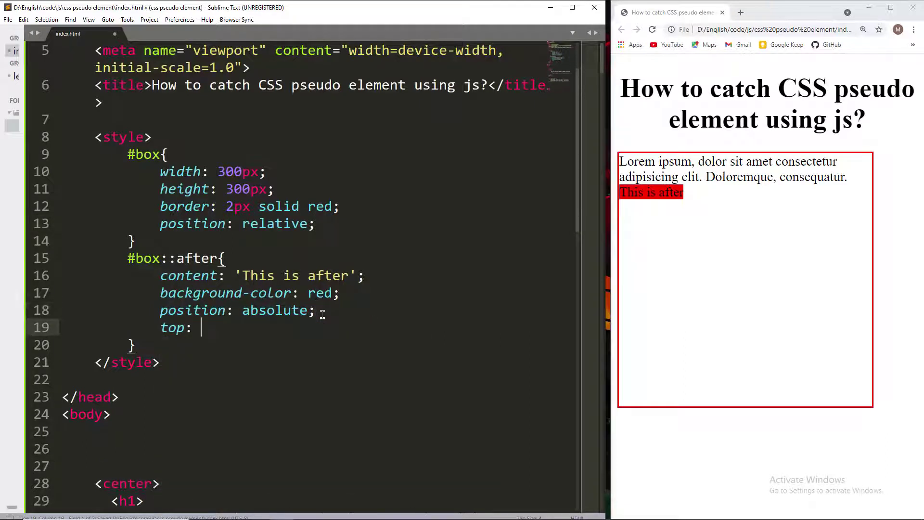
text(-20px;)
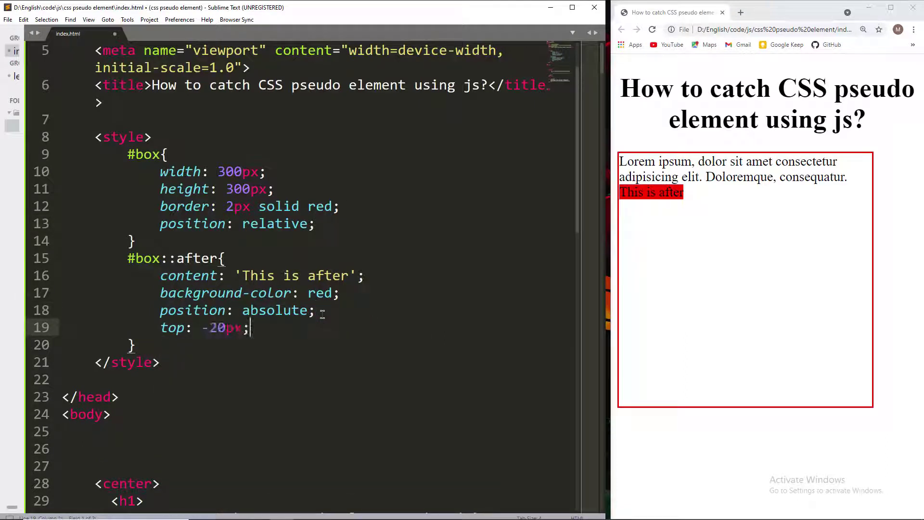
key(Return)
text(ri)
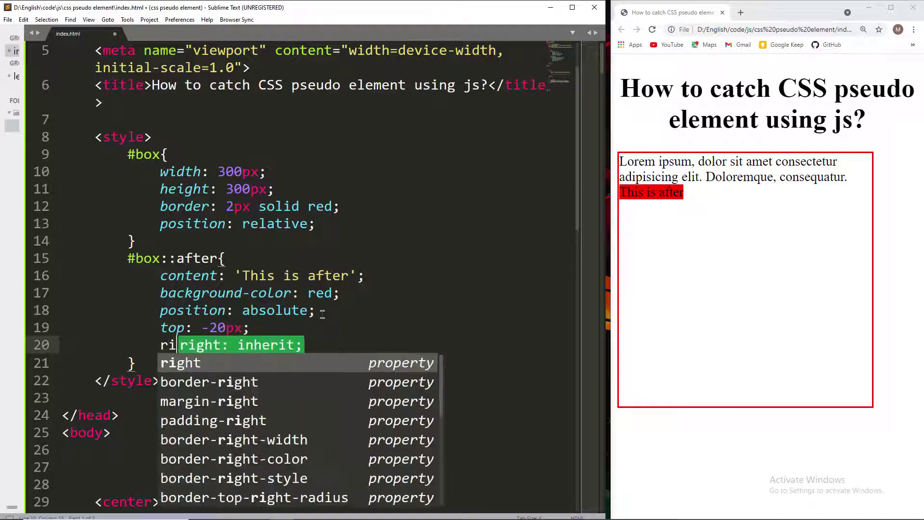
key(Return)
text(0;)
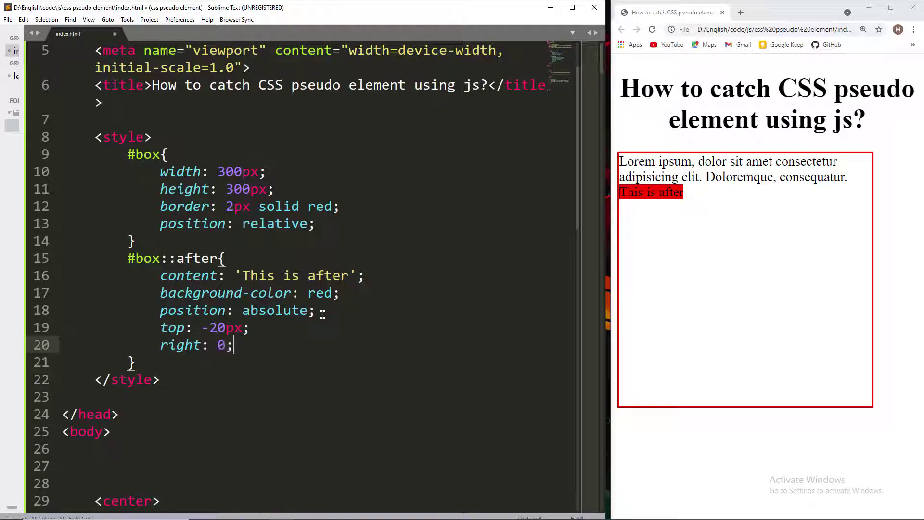
key(ctrl+s)
click(651, 29)
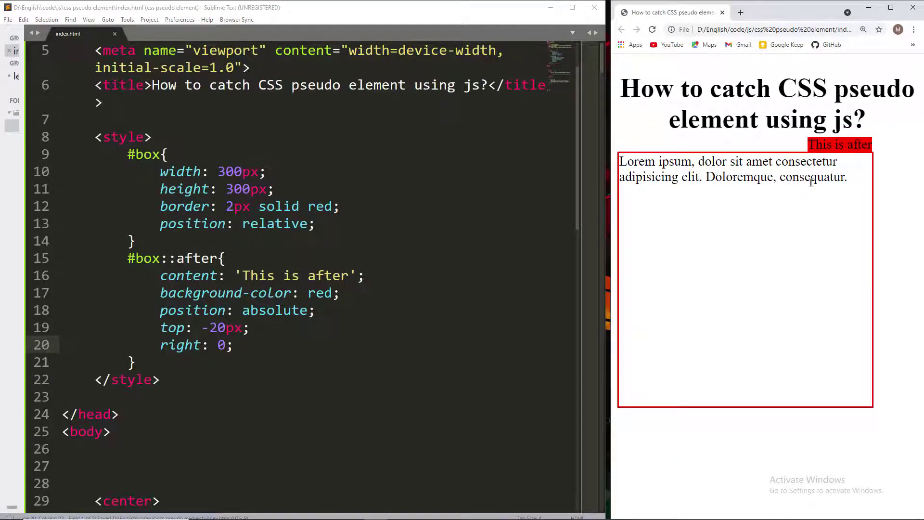
drag(136, 258, 220, 370)
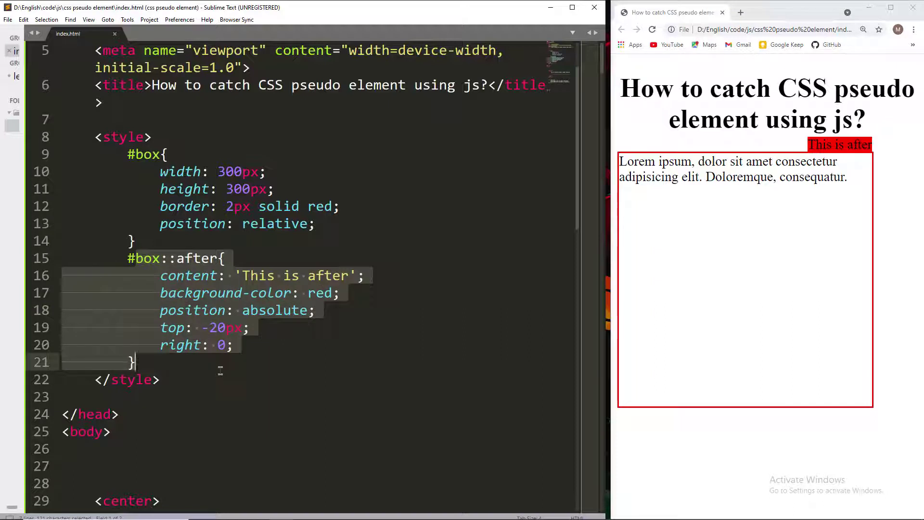
drag(161, 275, 233, 345)
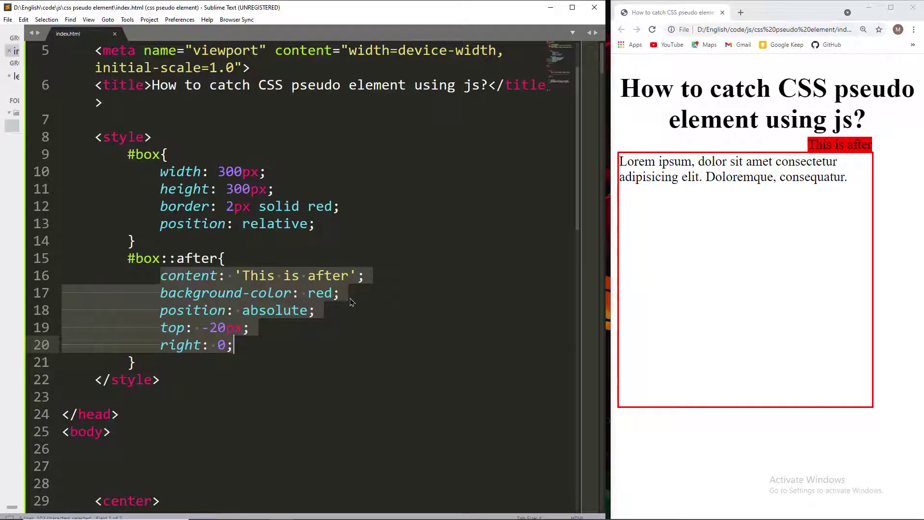
scroll(351, 299, down, 3)
scroll(344, 293, down, 3)
- Add a script block below the div with let box = document.getElementById('box');
key(ctrl+equal)
key(ctrl+equal)
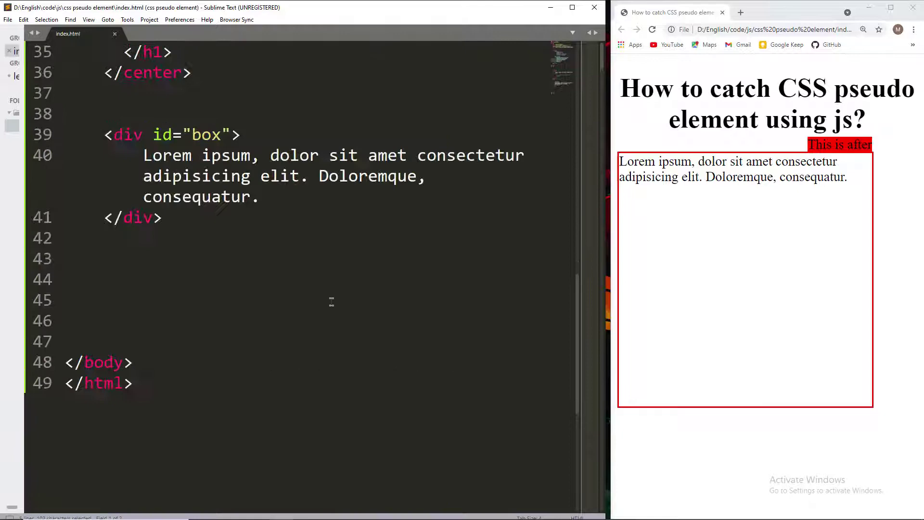
key(ctrl+equal)
click(187, 312)
key(Tab)
key(Return)
text(sc)
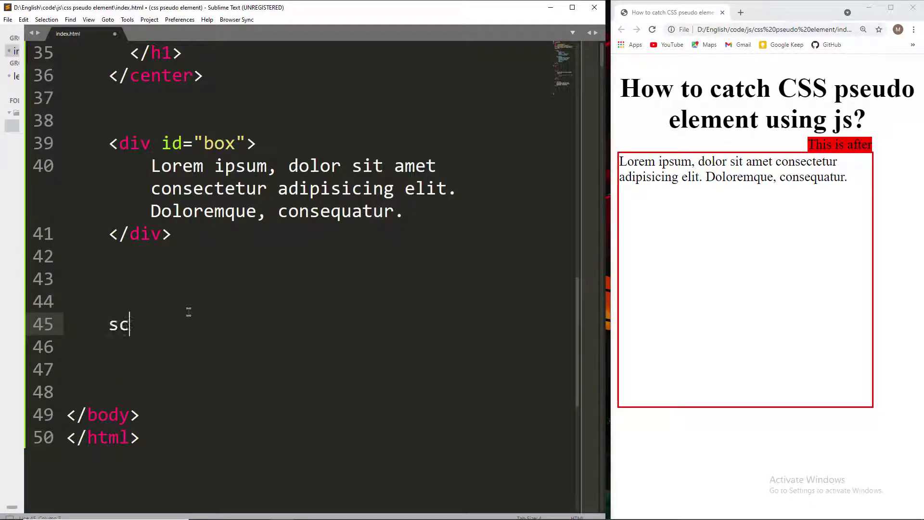
text(ript)
key(Tab)
key(Return)
text(le)
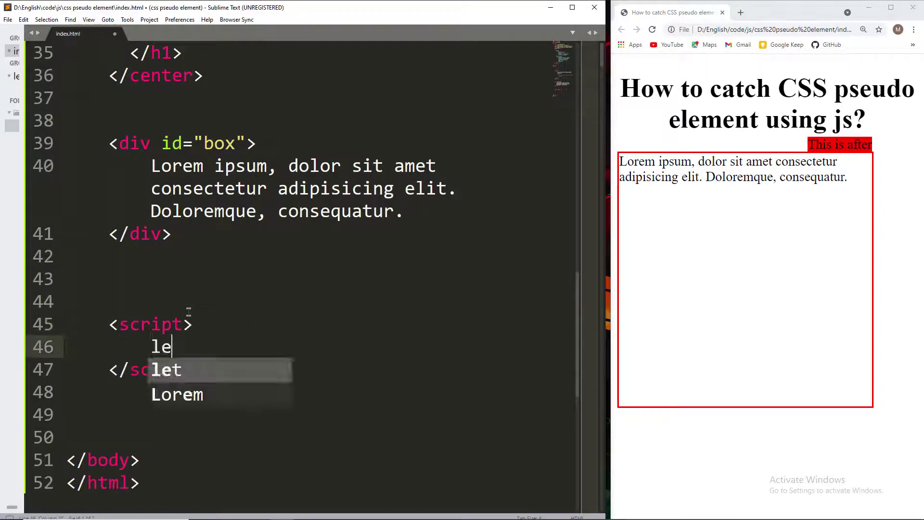
text(t box = )
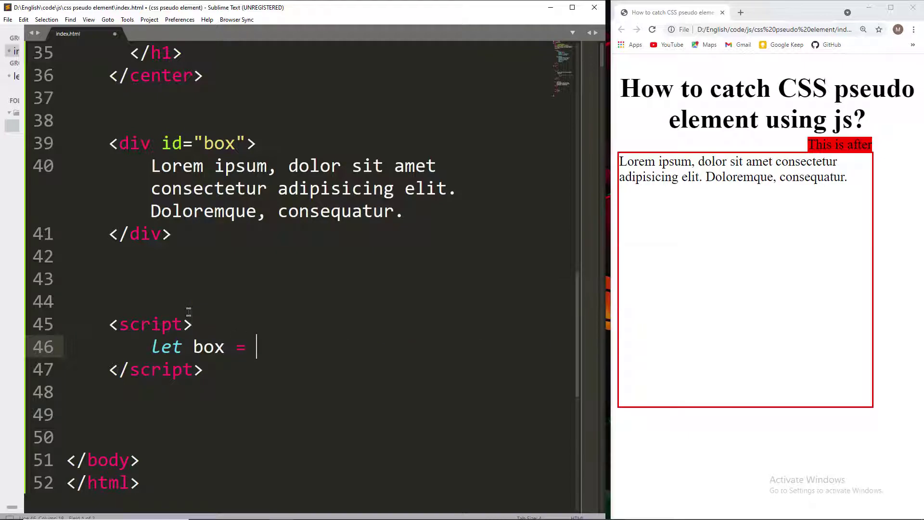
text(doc)
key(Tab)
key(ctrl+minus)
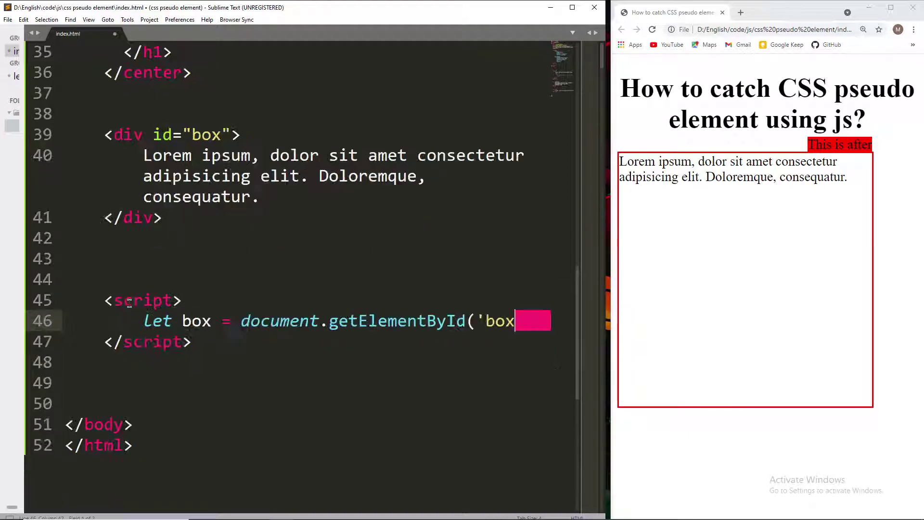
key(ctrl+minus)
key(ctrl+minus)
text('))
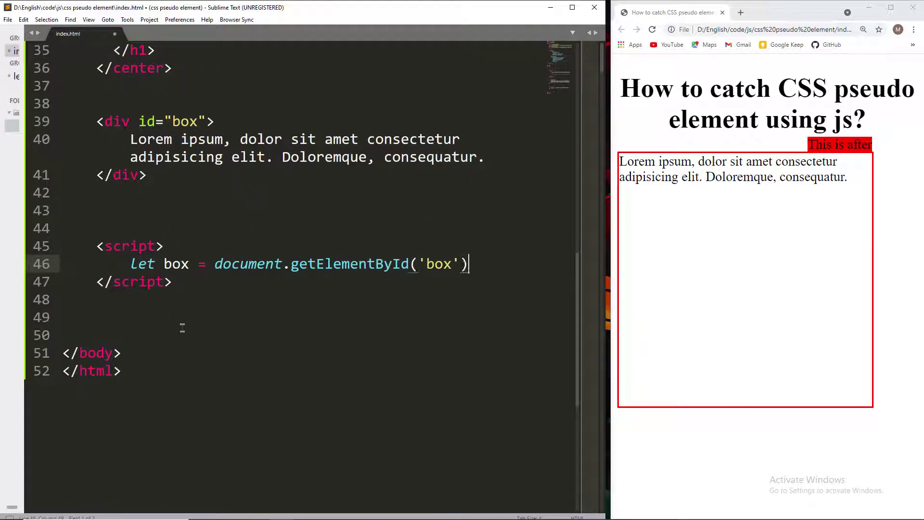
text(;)
key(Return)
key(Return)
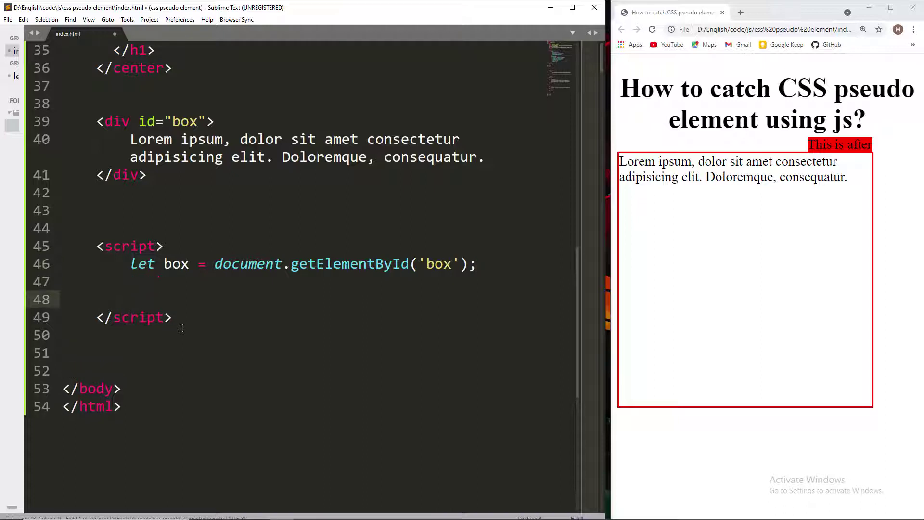
text(let )
text(css_)
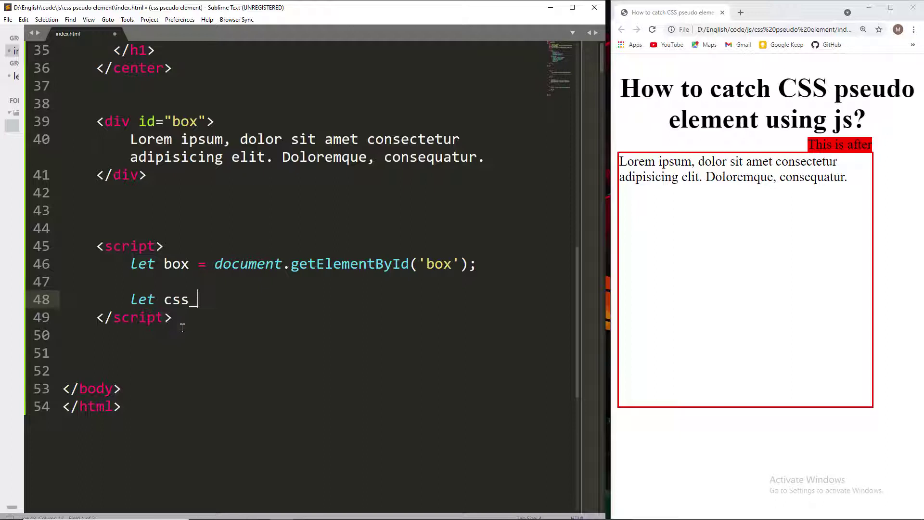
text(of_)
text(after = )
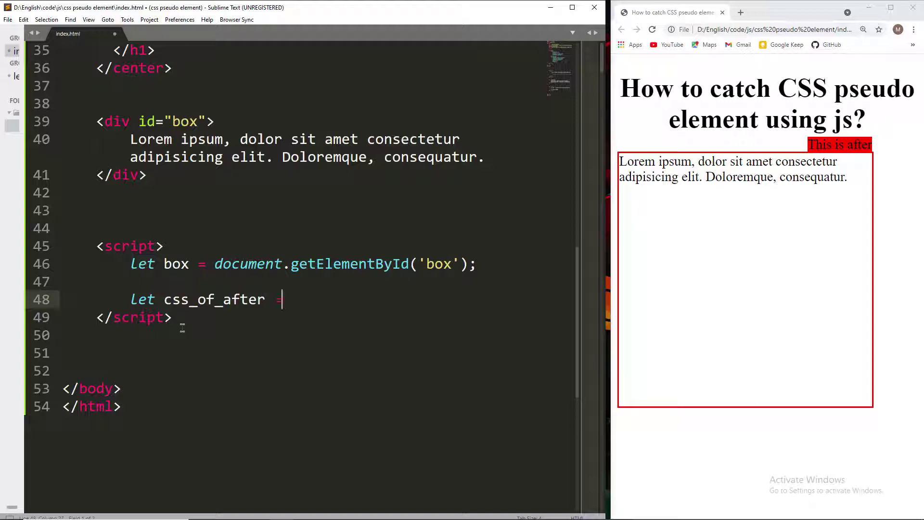
text(win)
- Write let css_of_after = window.getComputedStyle(box,'::after'); and review the call
key(Tab)
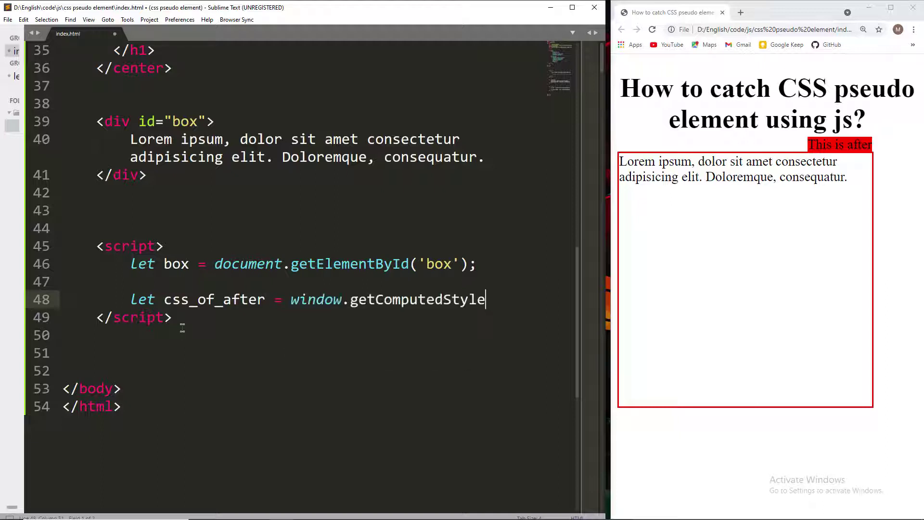
text(()
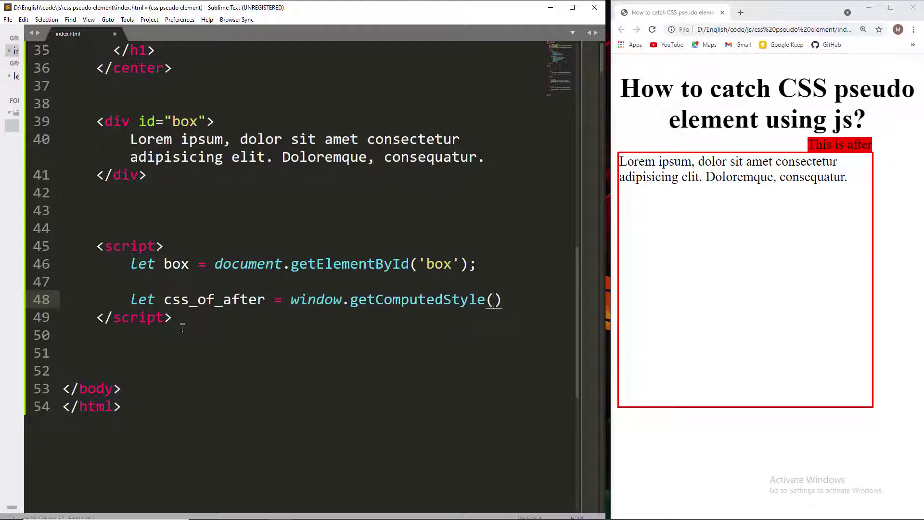
drag(291, 299, 474, 302)
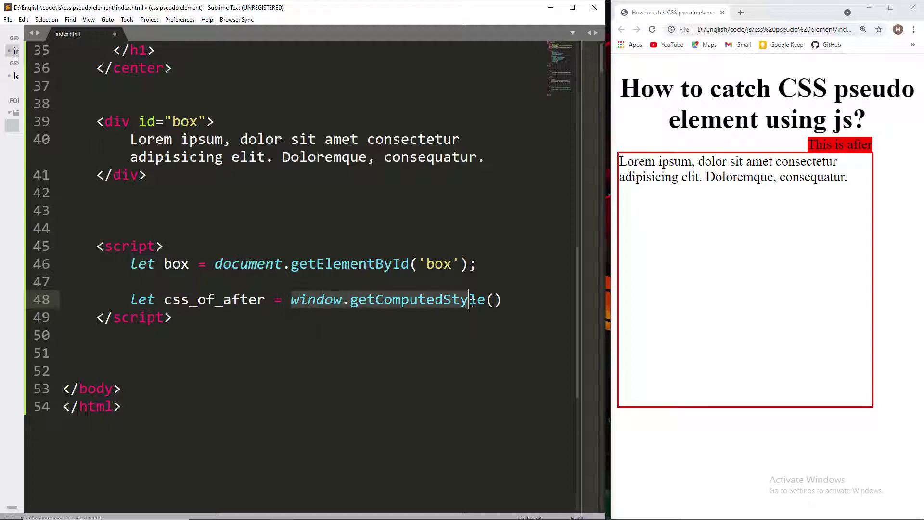
double_click(166, 264)
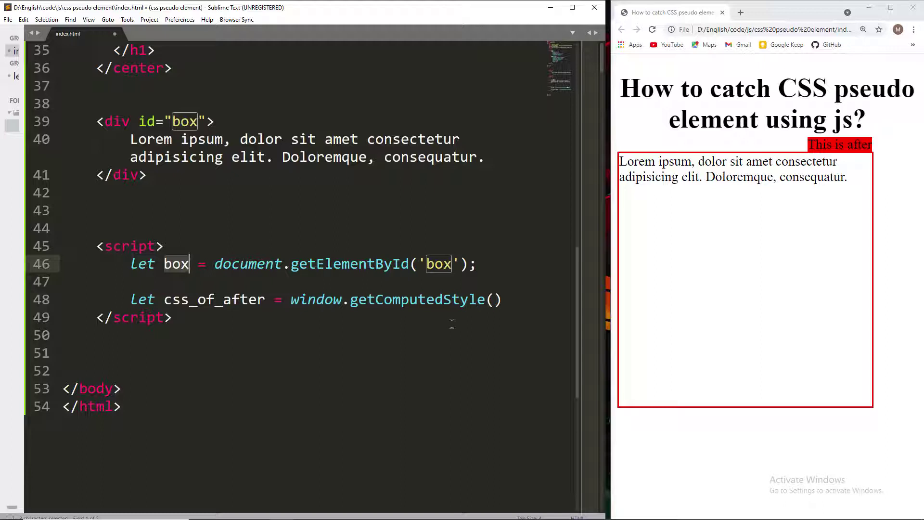
click(493, 299)
text(bo)
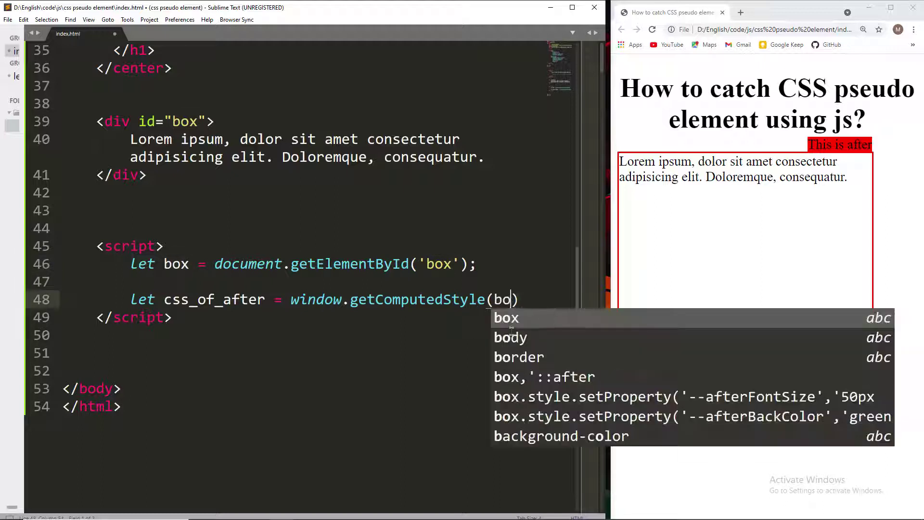
text(xm)
key(BackSpace)
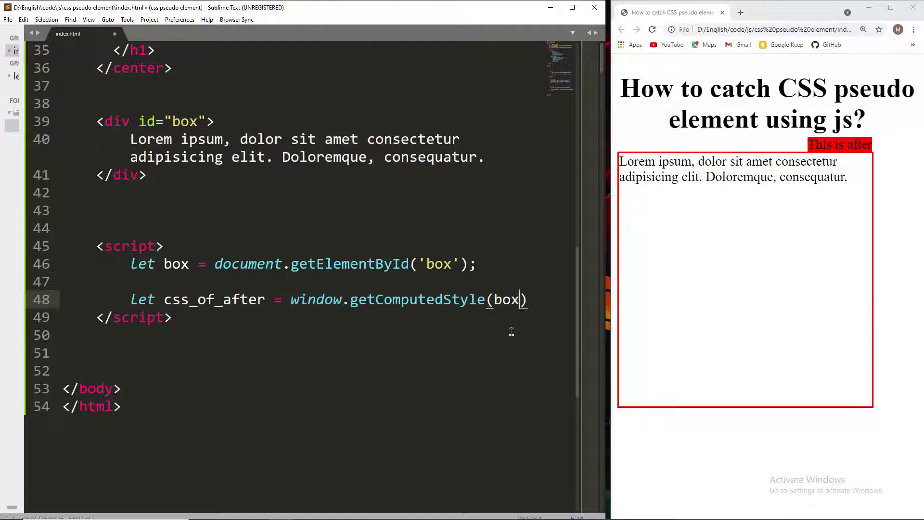
text(,)
key(ctrl+minus)
text(')
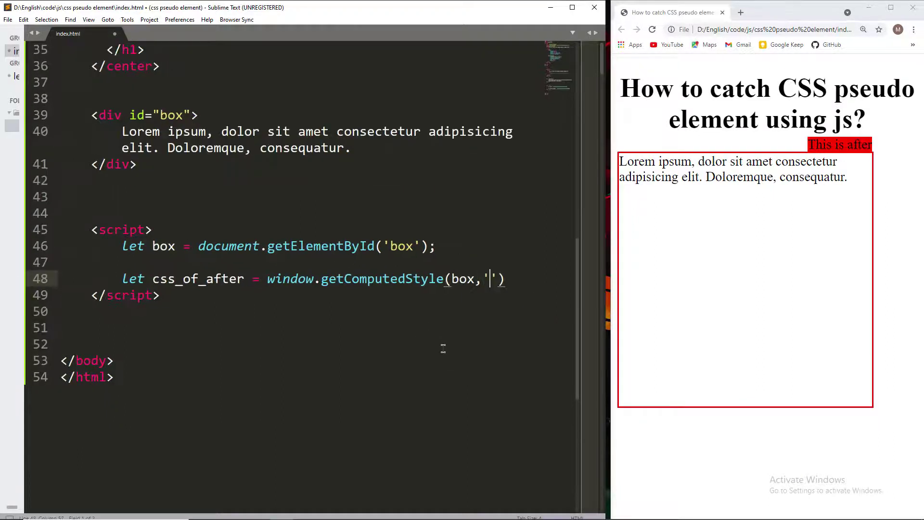
text(::after)
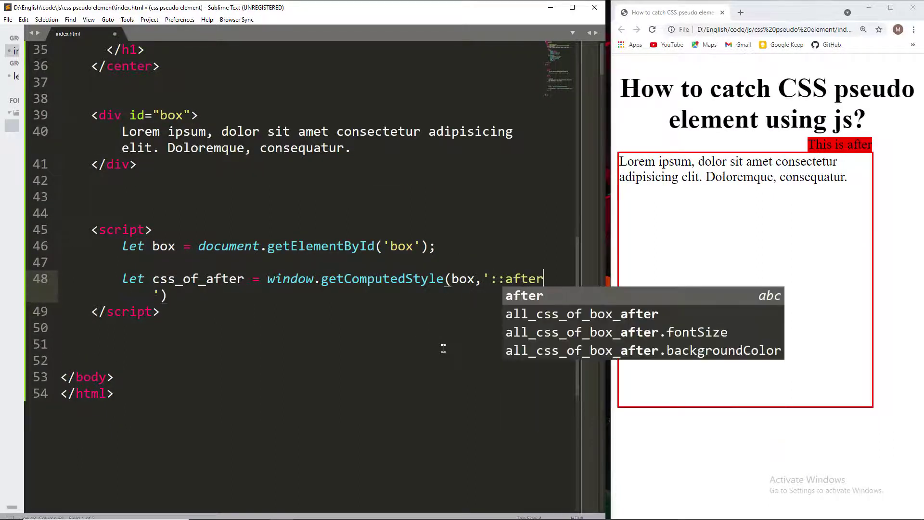
key(Escape)
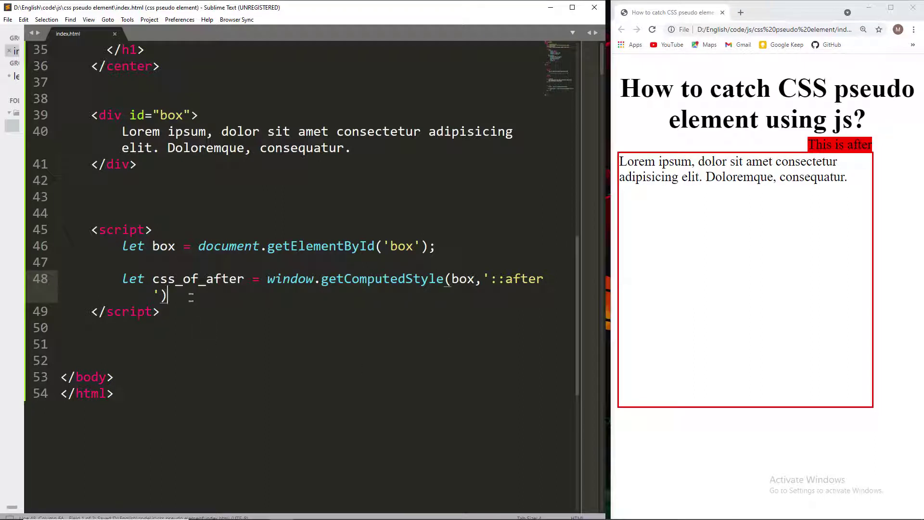
text(;)
key(Return)
key(Return)
key(Return)
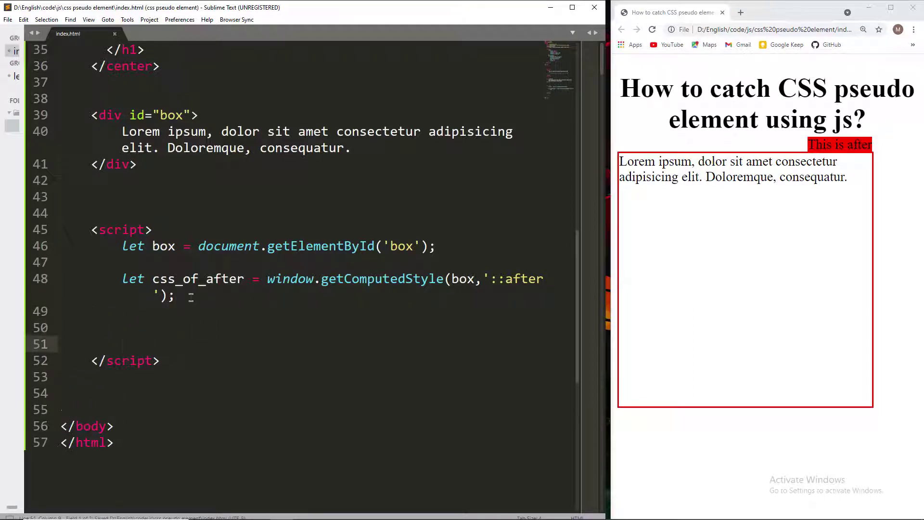
key(ctrl+equal)
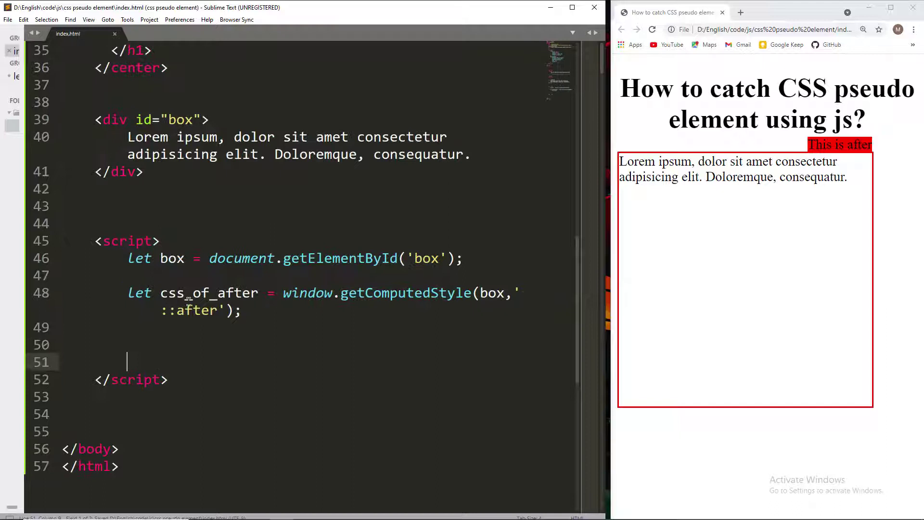
drag(157, 293, 258, 294)
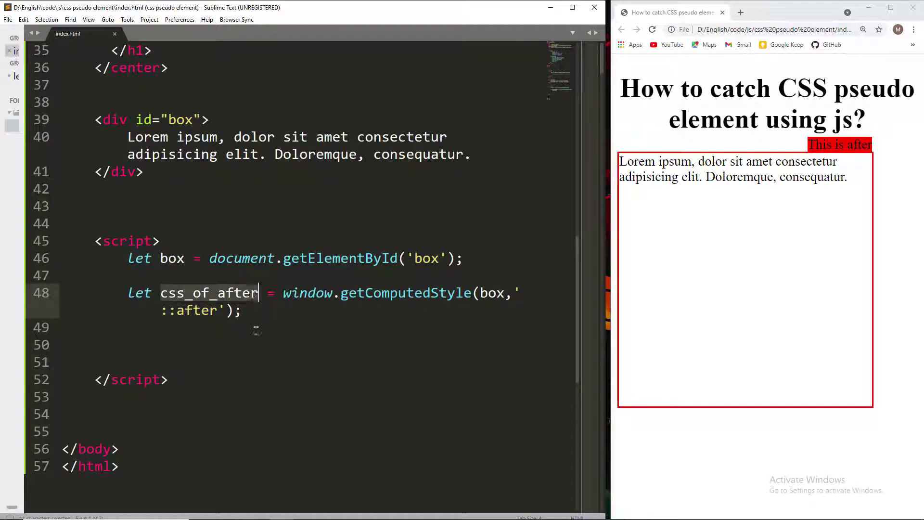
key(Down)
key(Down)
key(Down)
- Write console.log(css_of_after.background-color) by copying the variable and CSS property names
click(178, 334)
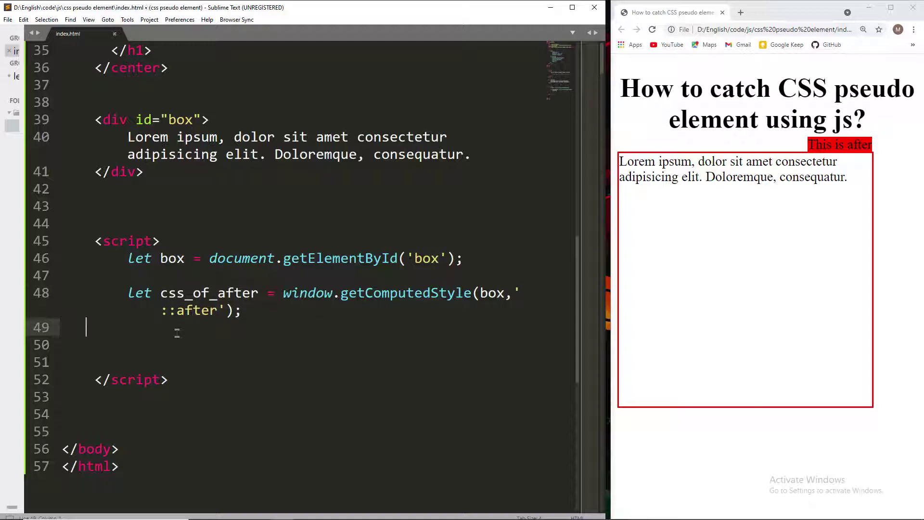
key(Return)
key(Return)
text(cons)
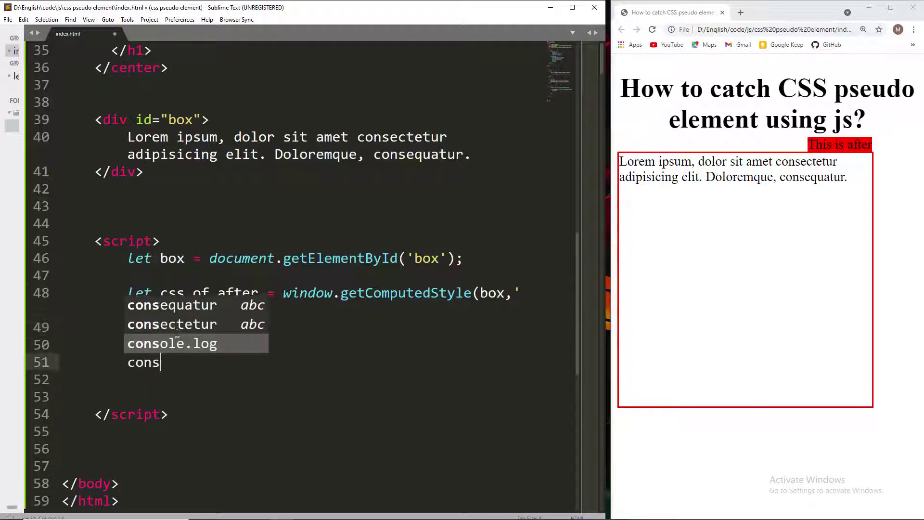
key(Return)
text(()
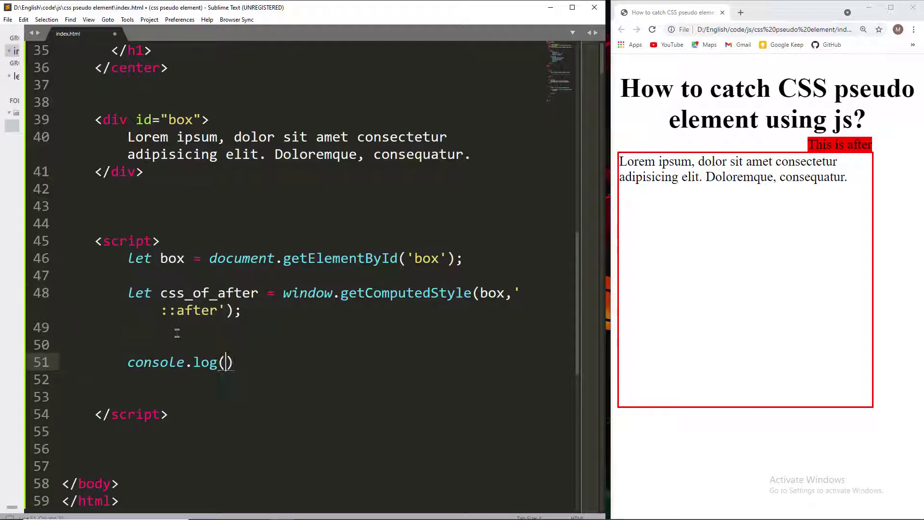
double_click(222, 297)
key(ctrl+c)
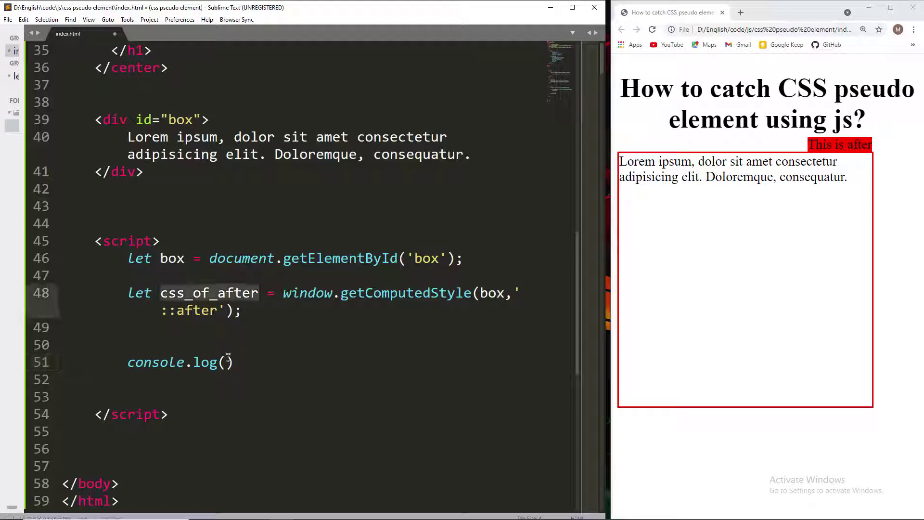
click(227, 362)
key(ctrl+v)
text(.)
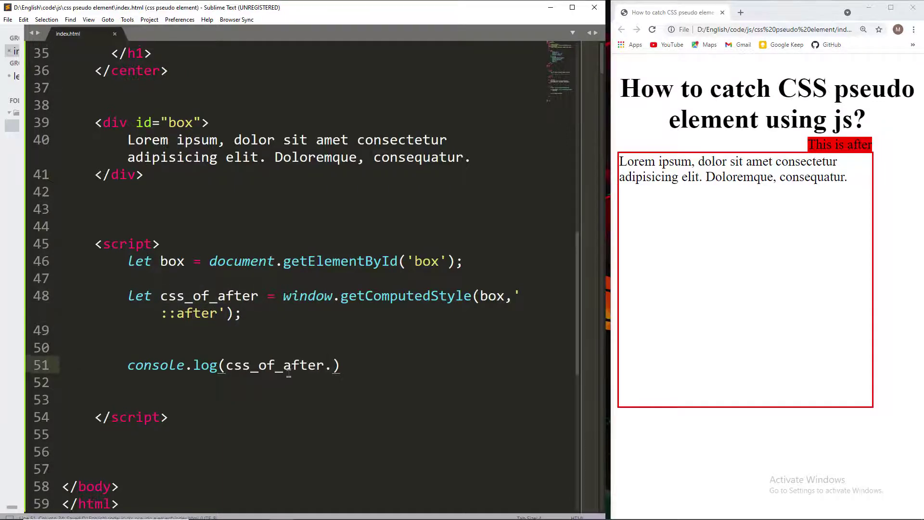
scroll(238, 274, up, 7)
scroll(197, 176, up, 2)
drag(160, 154, 291, 154)
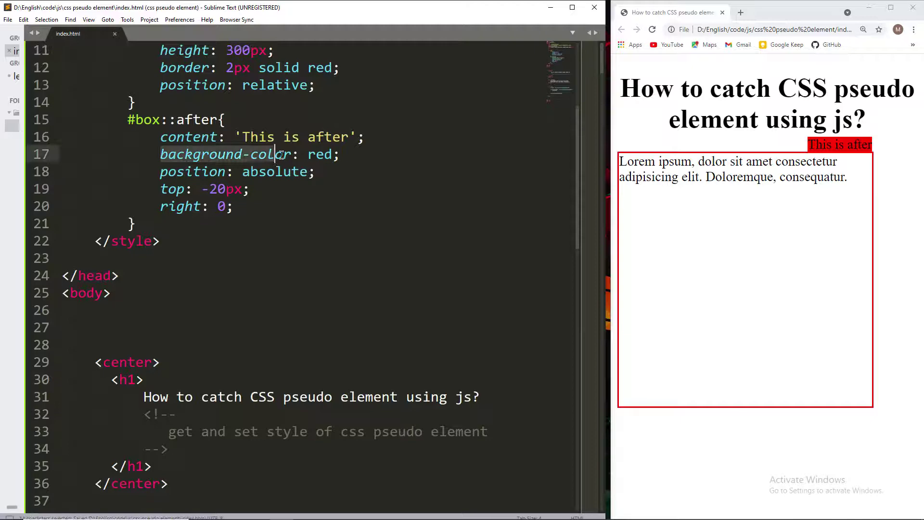
key(ctrl+c)
scroll(289, 217, down, 5)
scroll(289, 246, down, 5)
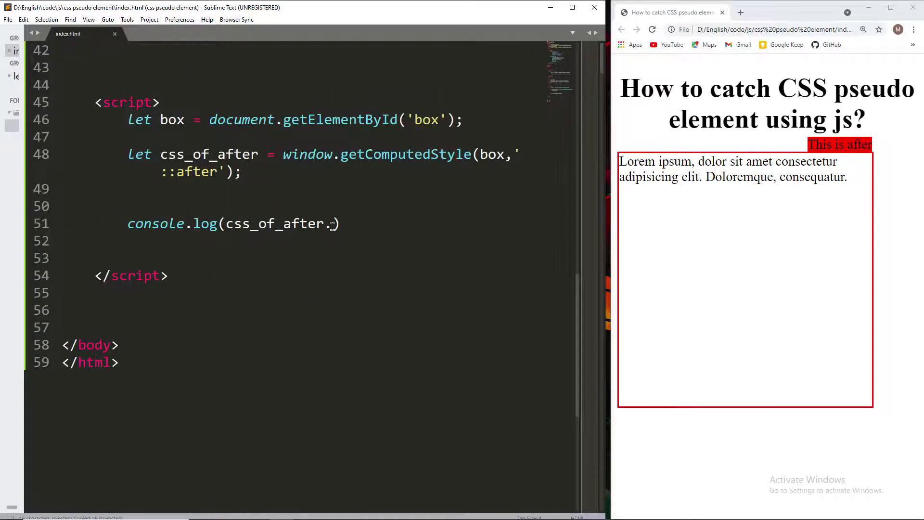
key(ctrl+v)
ctrl+scroll(324, 255, up, 3)
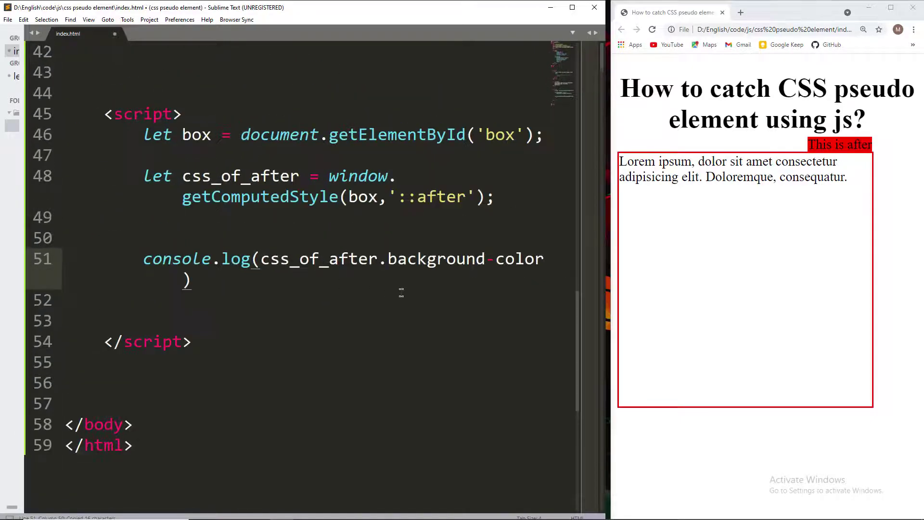
ctrl+scroll(400, 292, down, 1)
- Rename the logged property to camelCase backgroundColor and save the file
click(436, 230)
key(BackSpace)
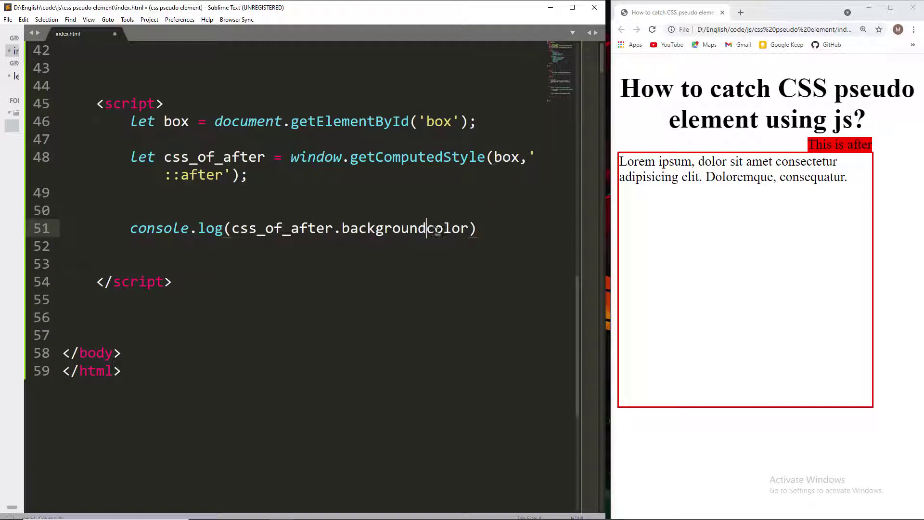
key(shift+Right)
text(C)
key(ctrl+s)
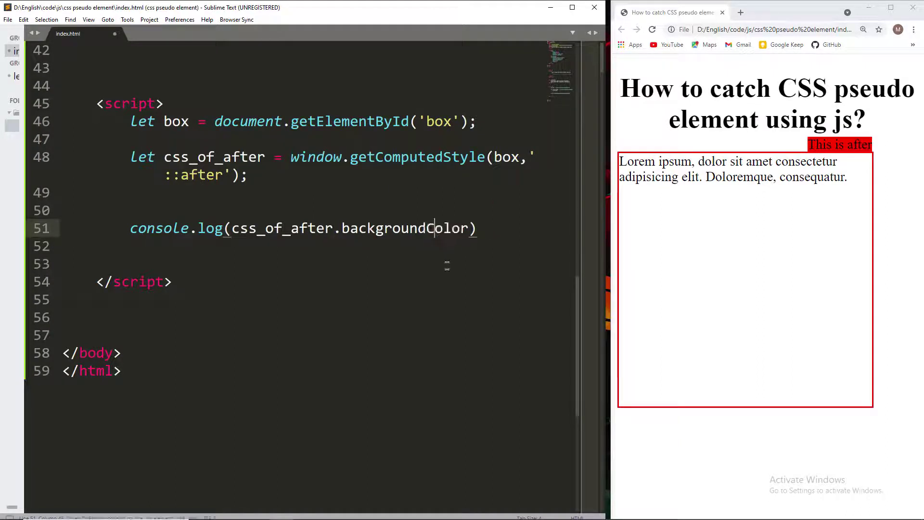
key(ctrl+s)
click(433, 239)
key(BackSpace)
text(c)
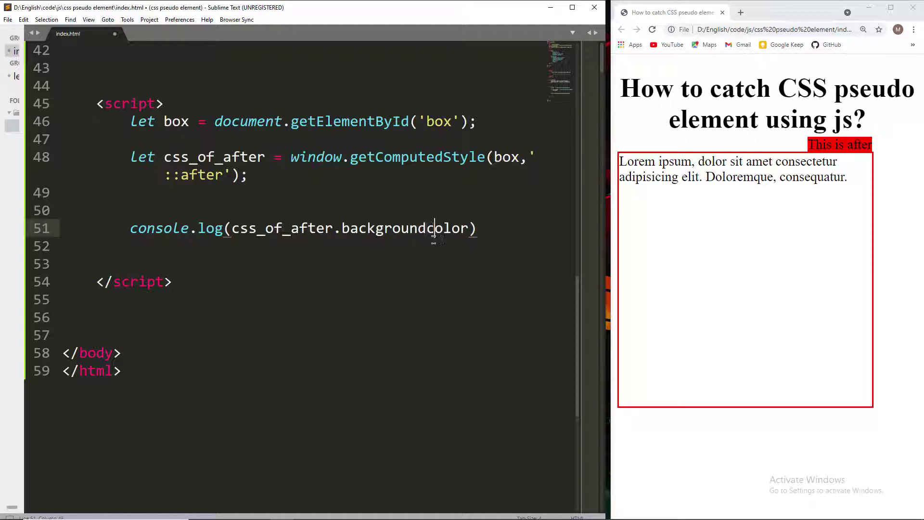
key(Left)
text(-)
key(BackSpace)
key(Delete)
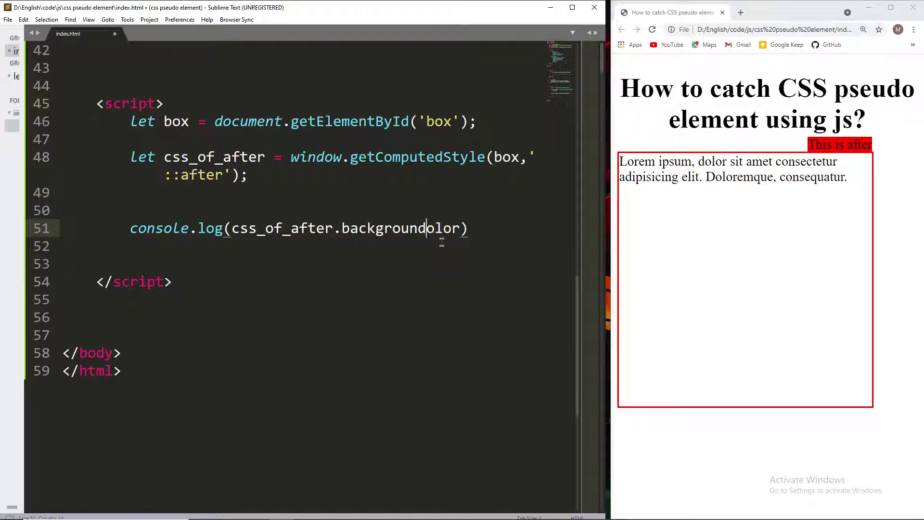
text(C)
key(Right)
key(Right)
key(Right)
text(;)
key(ctrl+s)
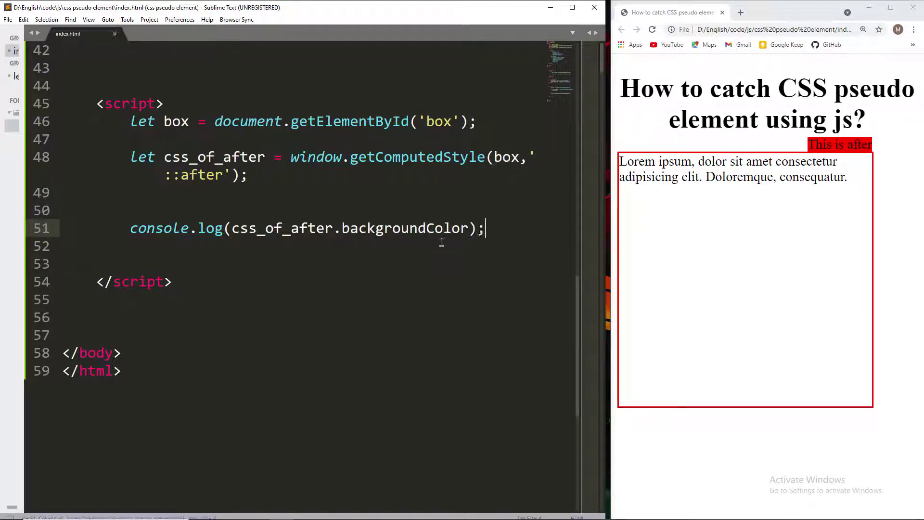
right_click(709, 298)
- Open Chrome's developer console and reload so it logs rgb(255, 0, 0) for the label
click(739, 409)
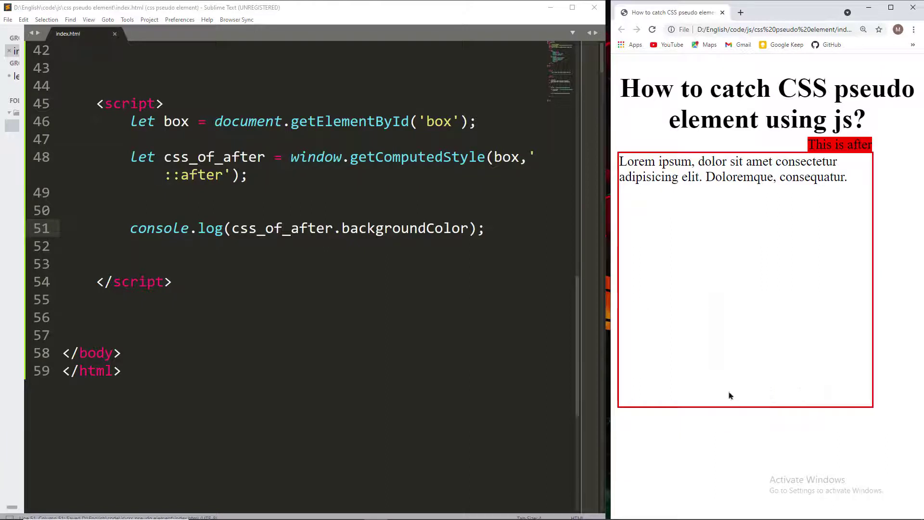
click(740, 144)
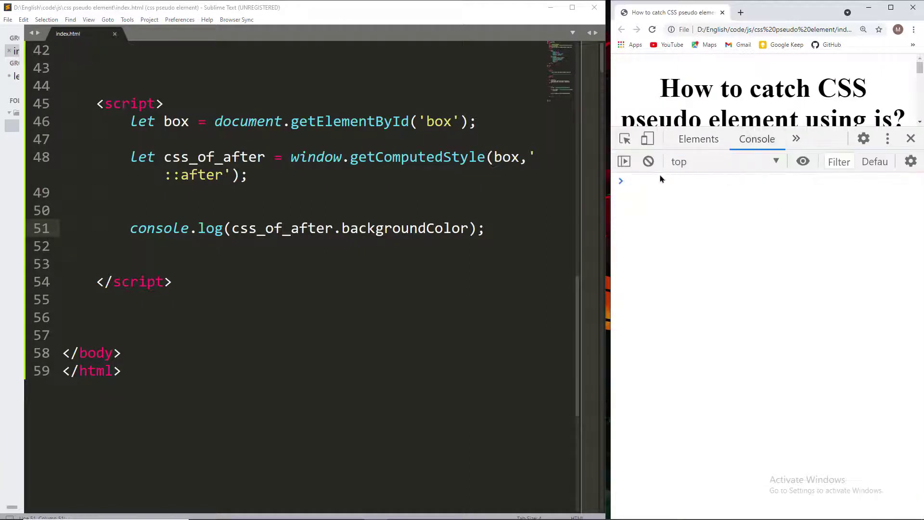
click(376, 208)
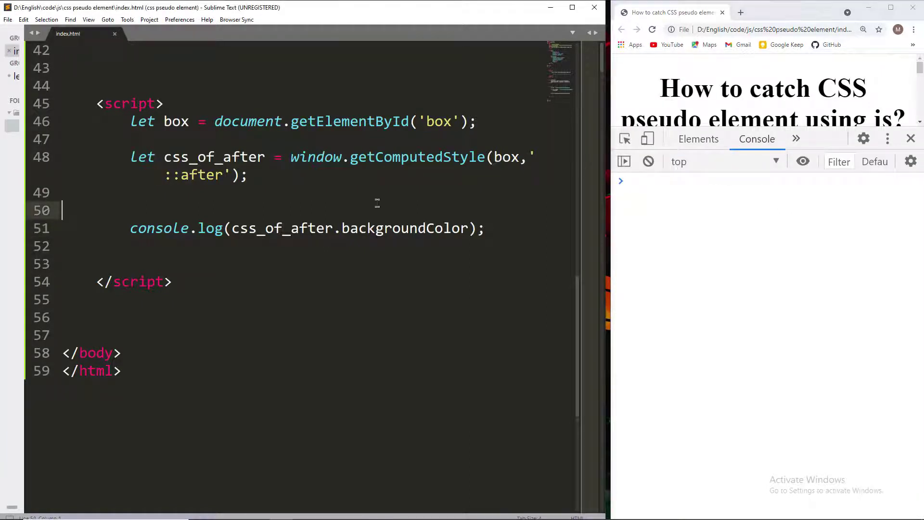
click(651, 29)
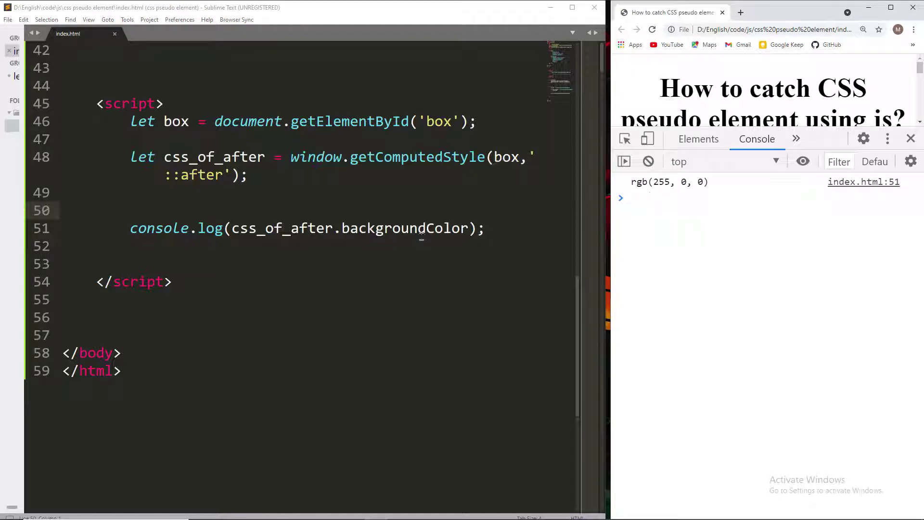
double_click(433, 228)
scroll(433, 246, up, 5)
scroll(431, 251, up, 5)
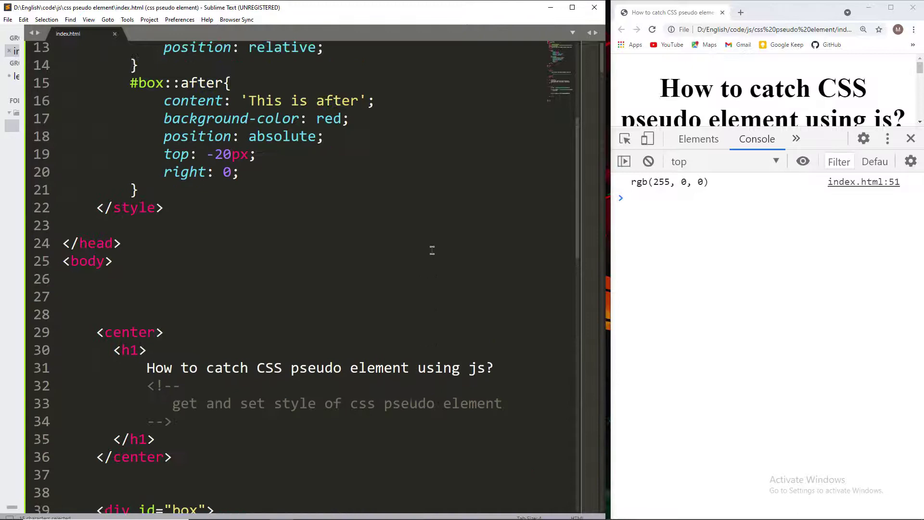
scroll(432, 251, up, 3)
double_click(326, 299)
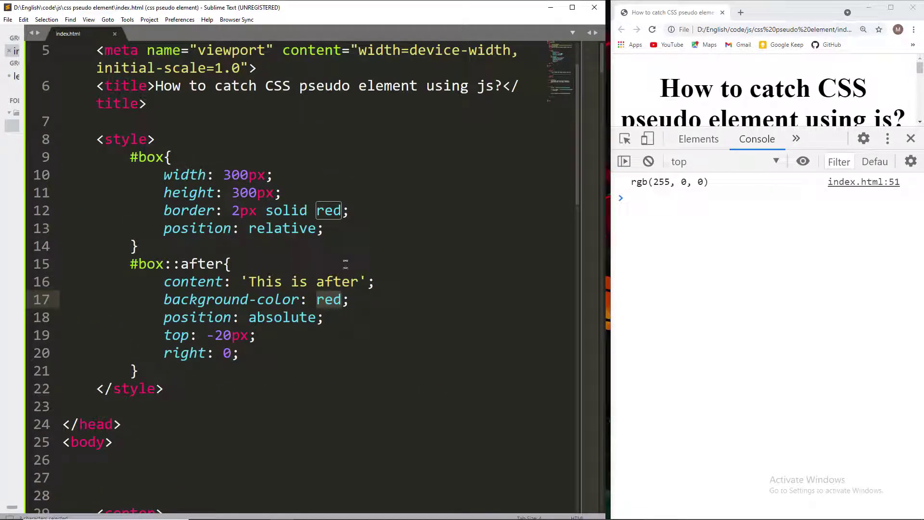
scroll(345, 264, down, 1)
scroll(339, 271, down, 4)
scroll(336, 274, down, 5)
scroll(333, 279, down, 2)
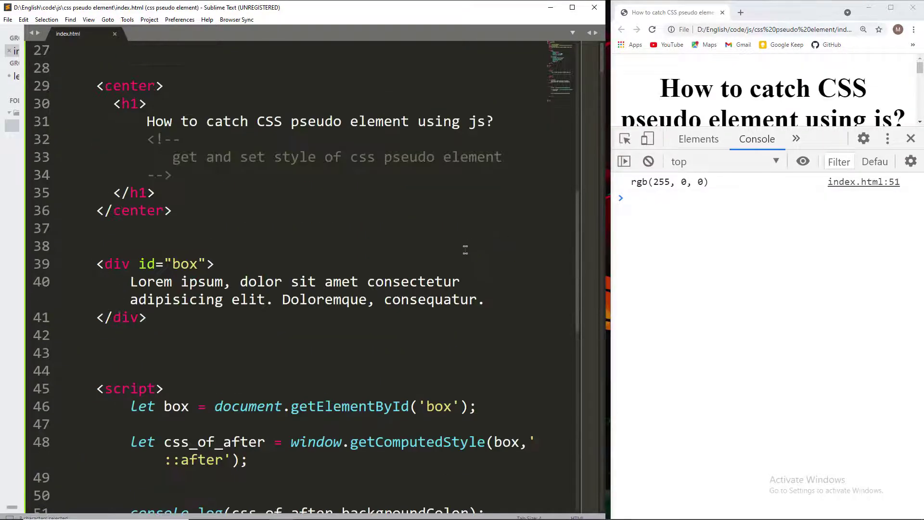
scroll(465, 249, up, 5)
scroll(358, 300, down, 5)
scroll(472, 313, down, 5)
- Duplicate the log line to log css_of_after.top, save and reload to show -20px
drag(489, 228, 130, 228)
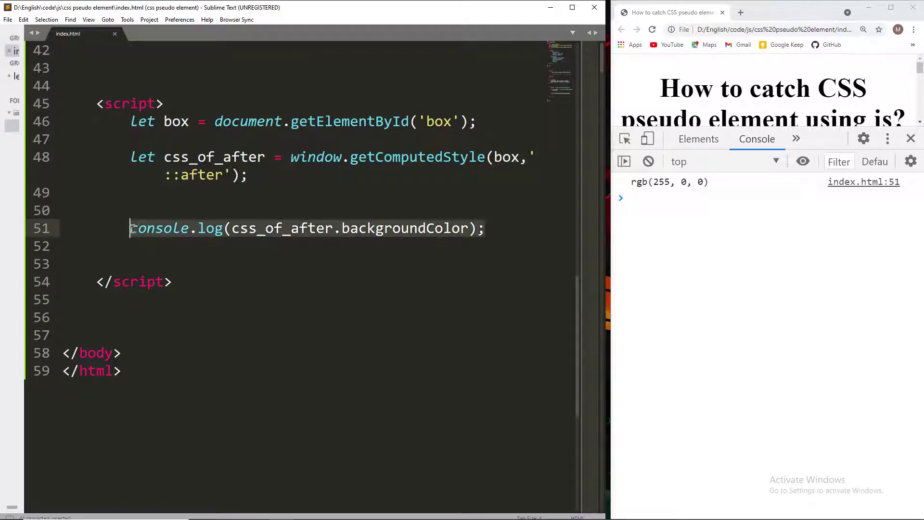
click(490, 230)
key(Return)
key(ctrl+v)
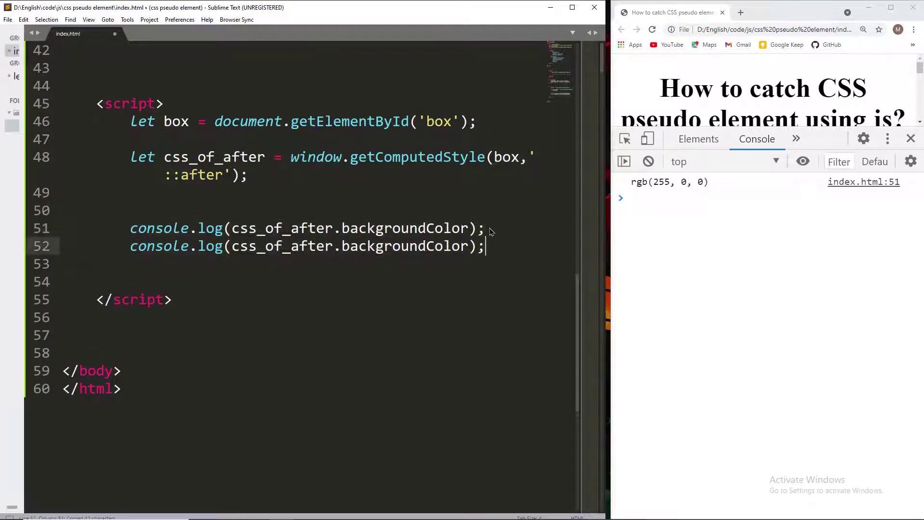
double_click(380, 248)
text(top)
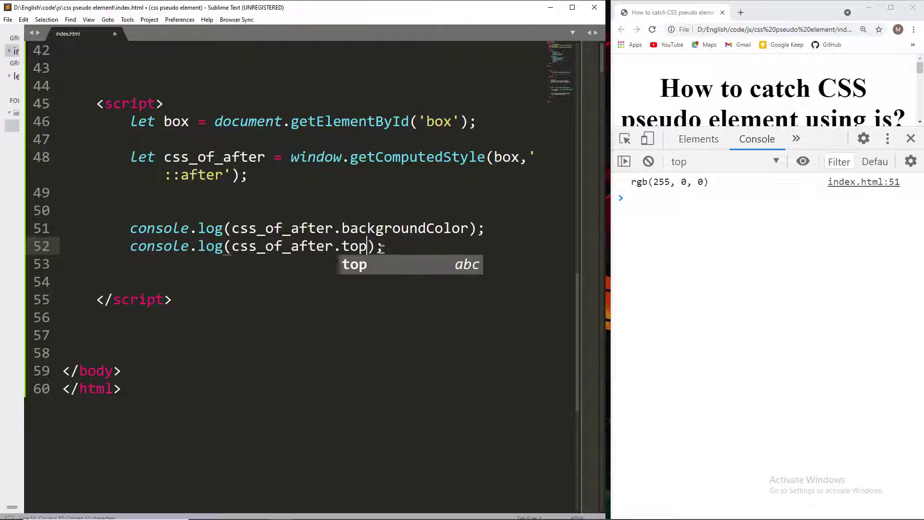
key(ctrl+s)
click(652, 30)
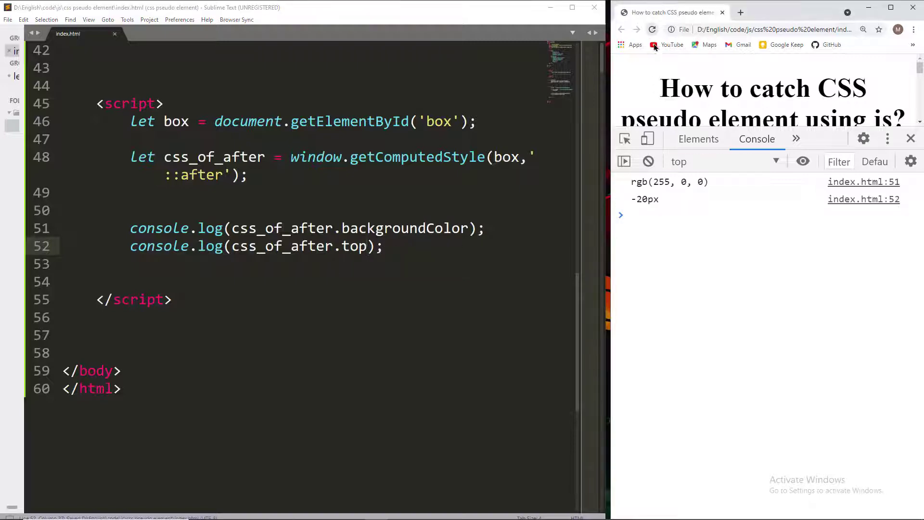
scroll(321, 228, up, 6)
scroll(321, 228, up, 3)
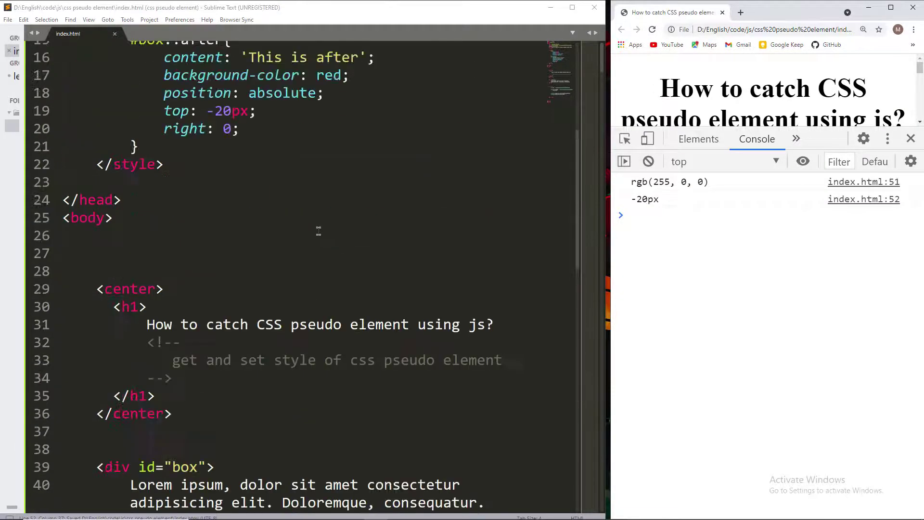
scroll(320, 231, up, 2)
drag(165, 192, 254, 192)
scroll(291, 213, down, 10)
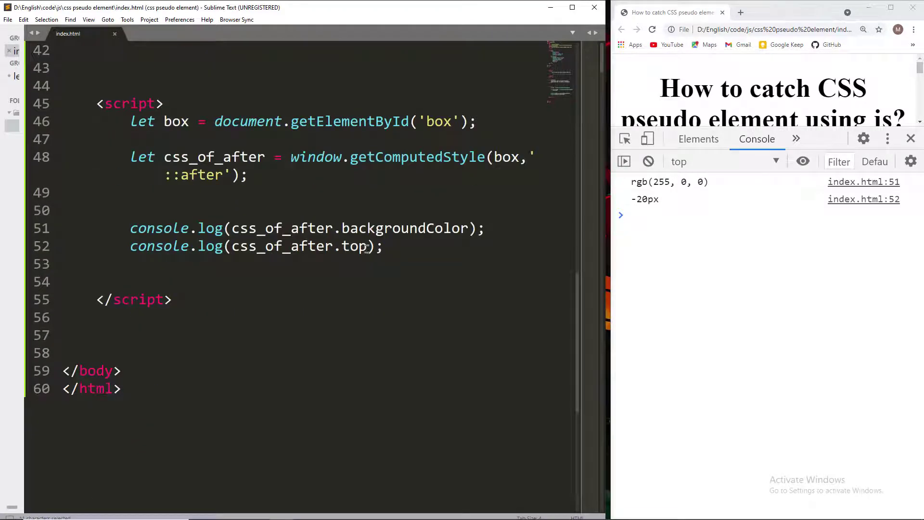
- Add line 55 assigning 'green' to css_of_after.backgroundColor
click(393, 246)
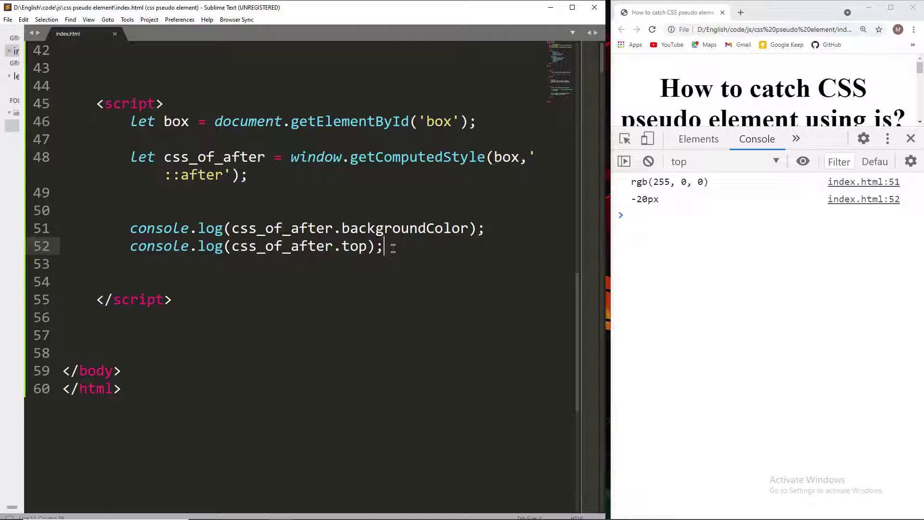
drag(165, 157, 266, 157)
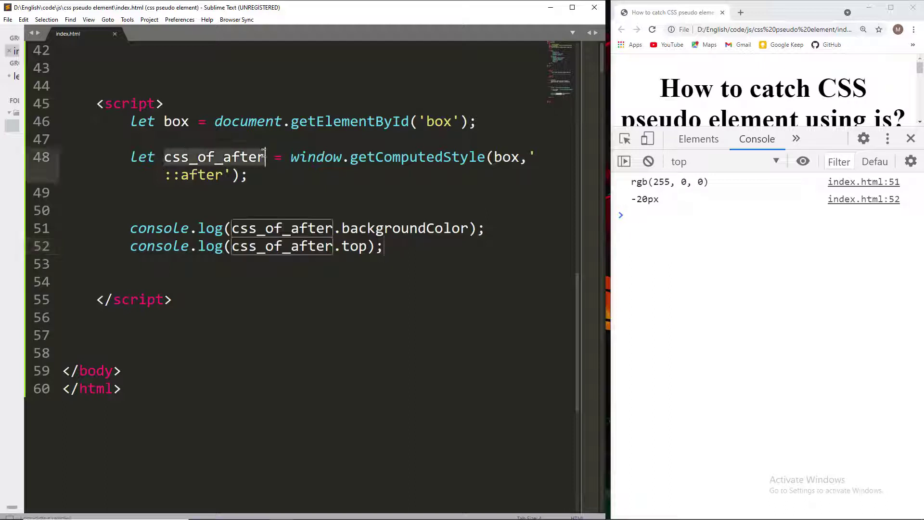
click(392, 246)
key(Return)
key(Return)
key(Return)
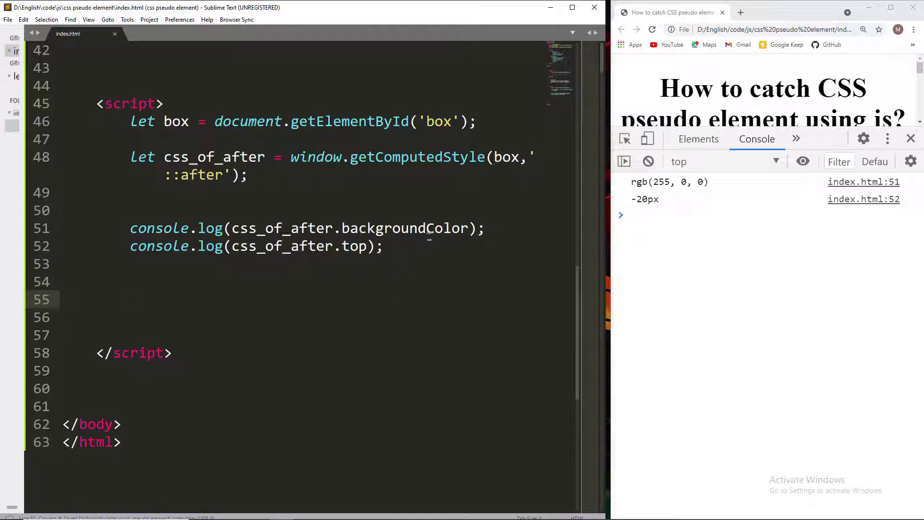
mouse_move(467, 229)
mouse_down()
mouse_move(232, 229)
mouse_move(468, 228)
mouse_up()
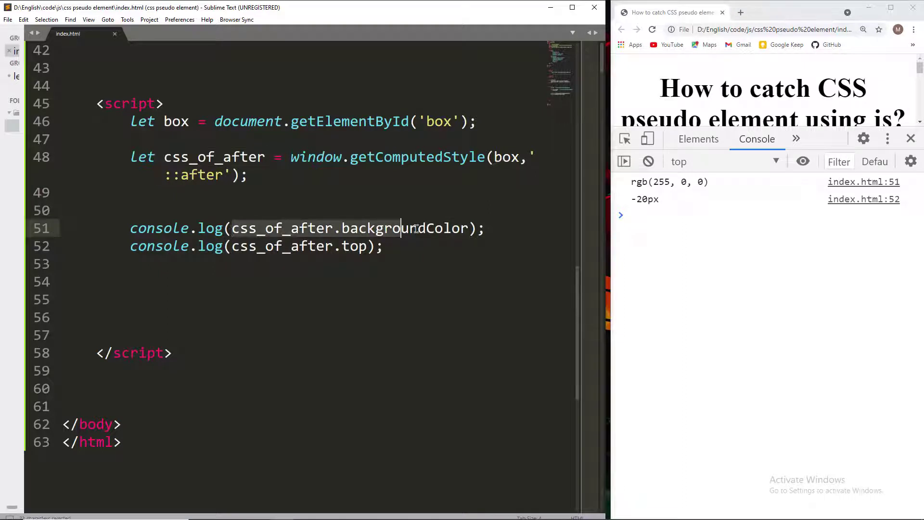
key(ctrl+c)
click(211, 296)
key(ctrl+v)
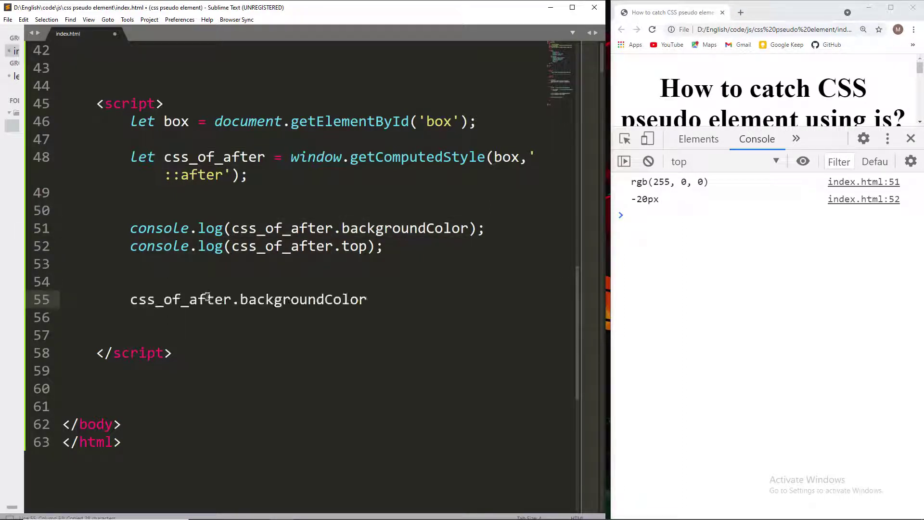
text(= 'gr)
text(een';)
- Save and reload the page, revealing a read-only DOMException in the console
key(ctrl+s)
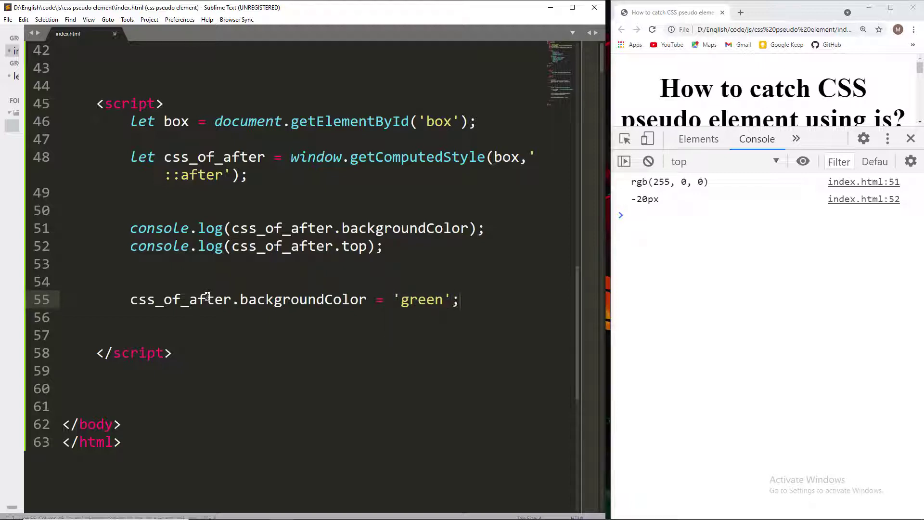
click(652, 29)
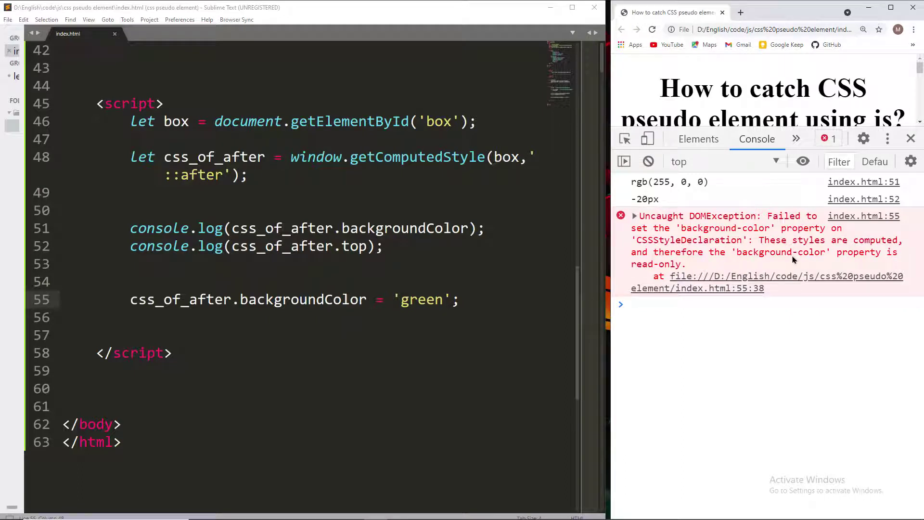
click(462, 299)
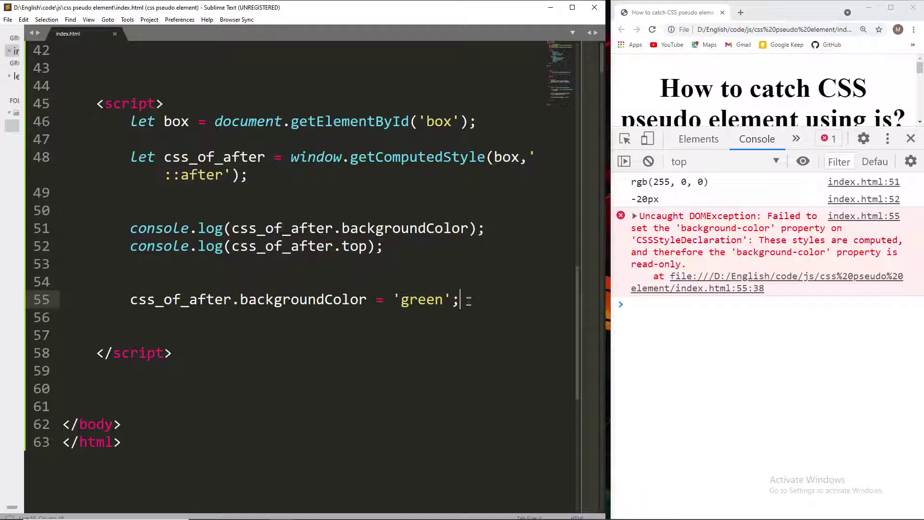
- Comment out the green assignment and set the ::after background to var(--afterBack,red), then save
key(ctrl+slash)
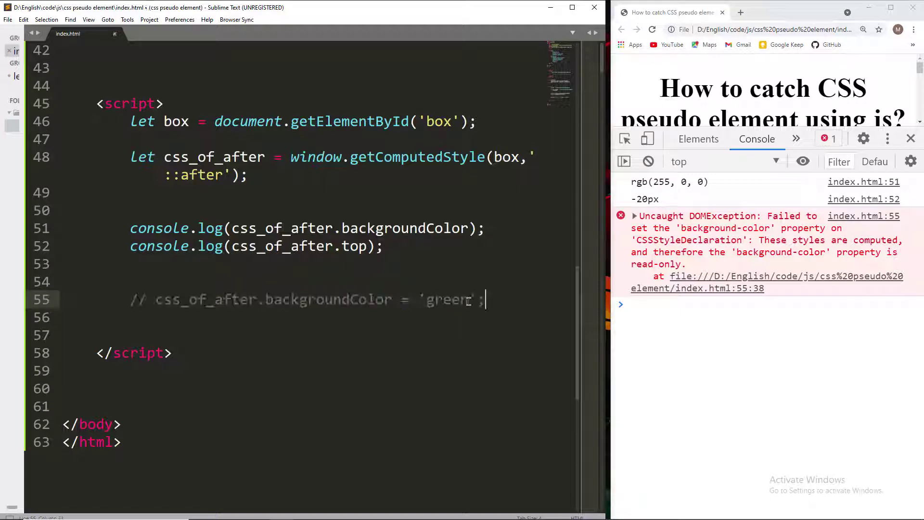
scroll(468, 300, up, 3)
scroll(419, 303, up, 7)
scroll(419, 303, up, 3)
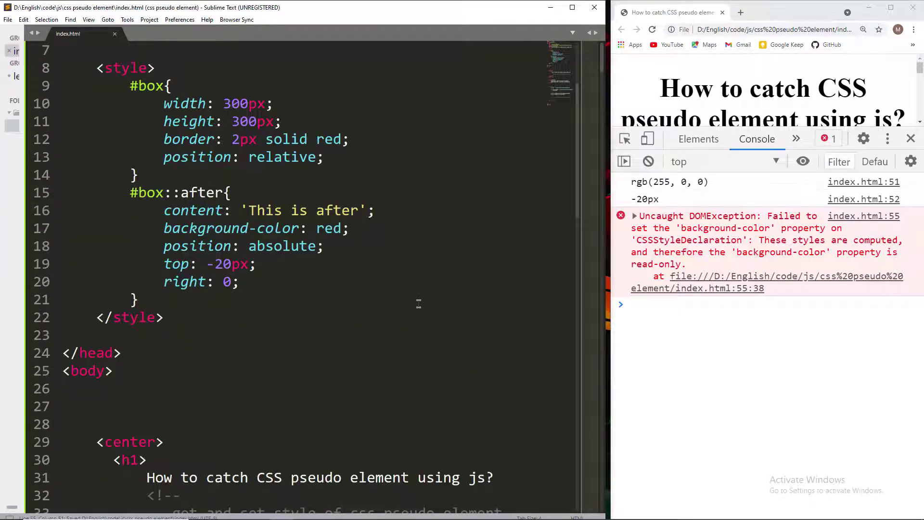
double_click(318, 228)
key(BackSpace)
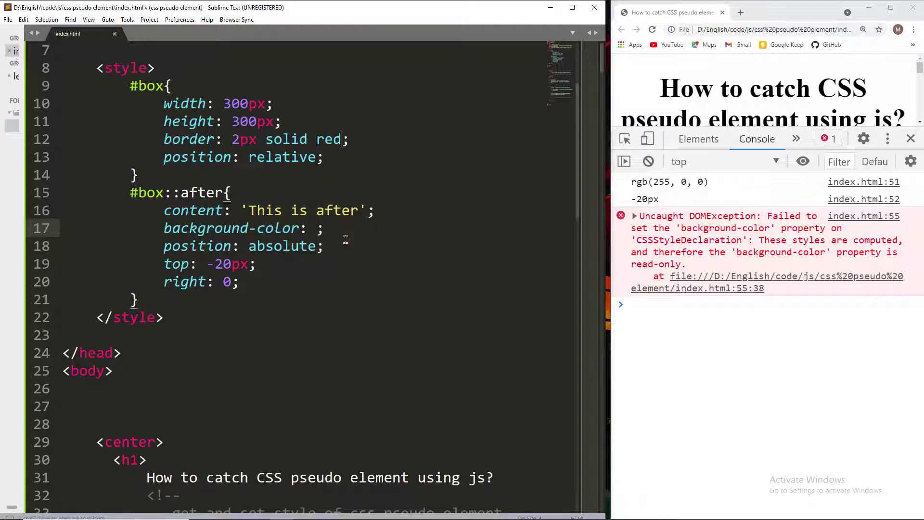
text(var(-)
text(-af)
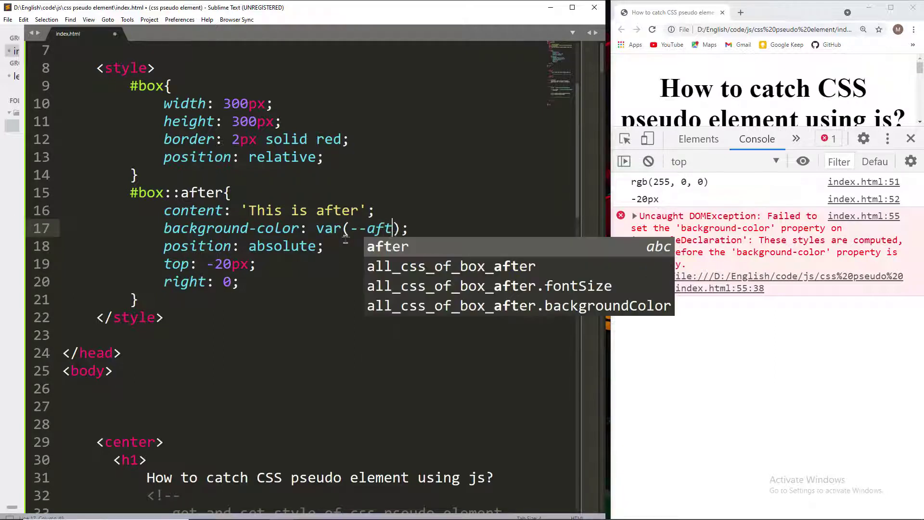
text(ter)
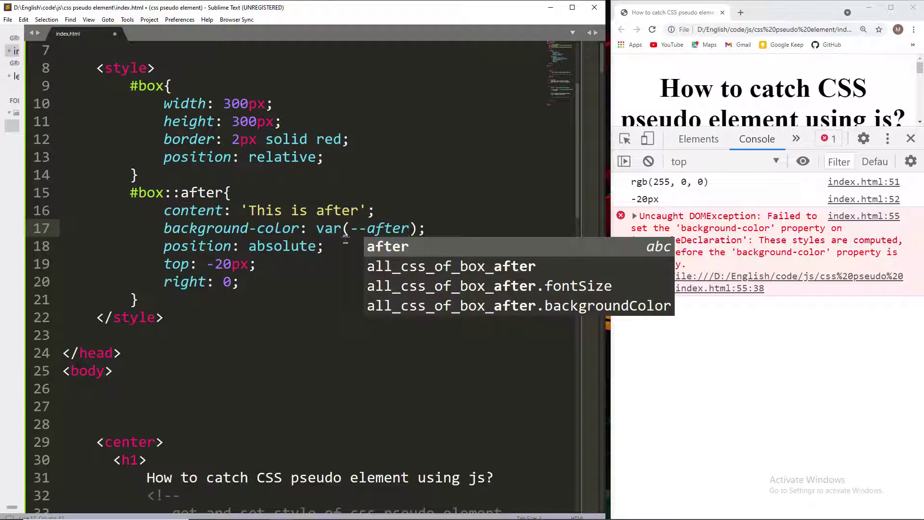
text(B)
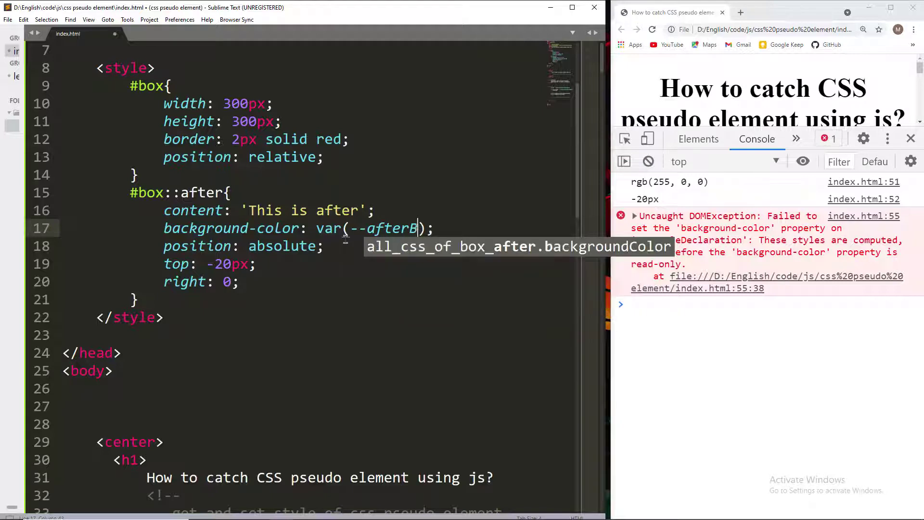
text(ack,)
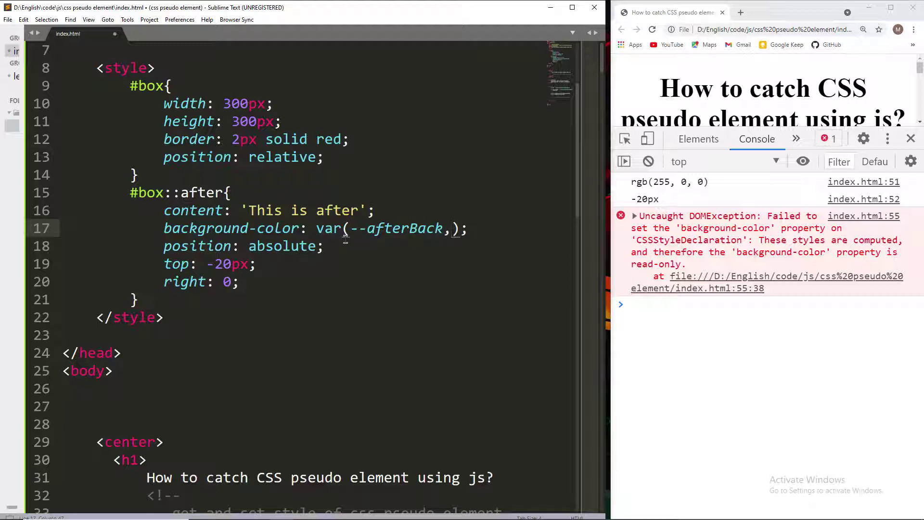
text(red)
key(ctrl+s)
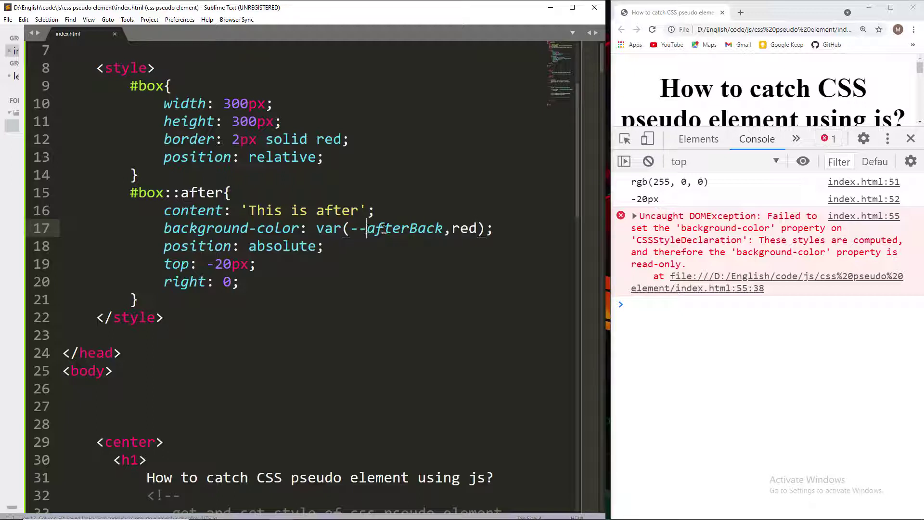
- Reload Chrome to confirm the red 'This is after' label shows with no error
drag(367, 229, 444, 228)
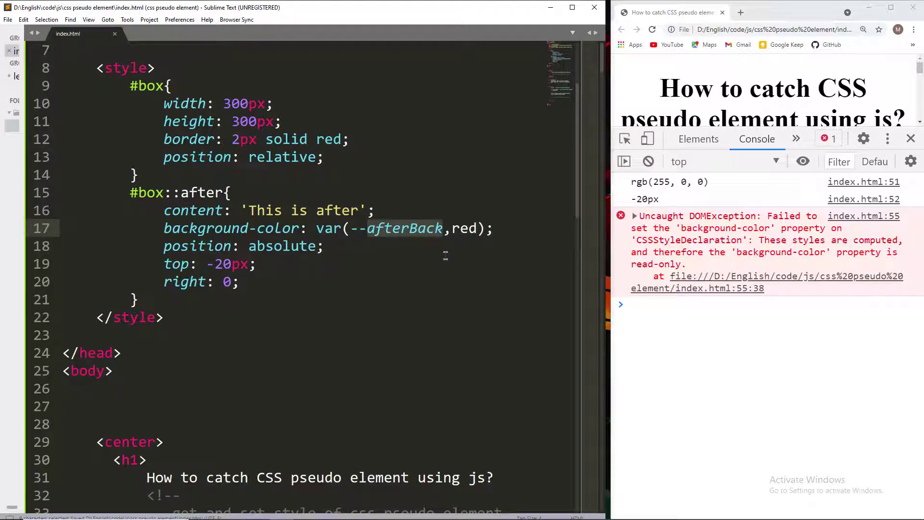
click(449, 249)
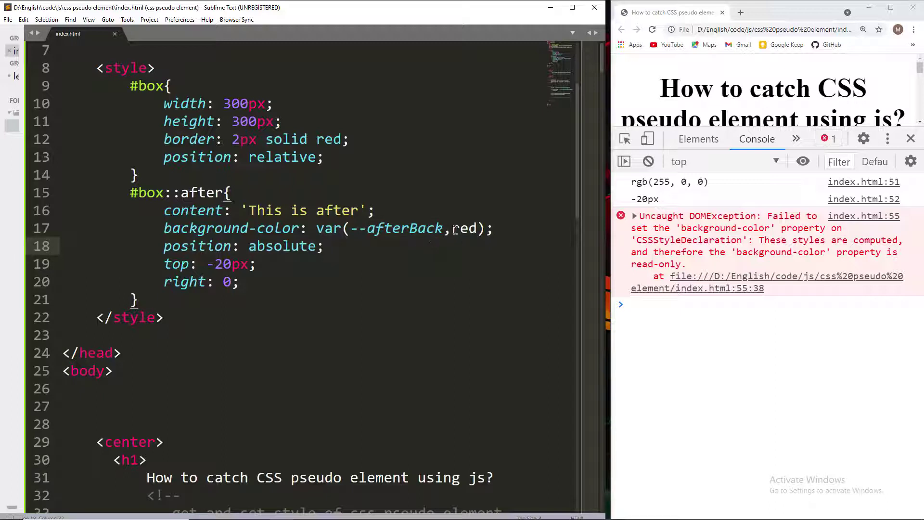
drag(453, 229, 476, 230)
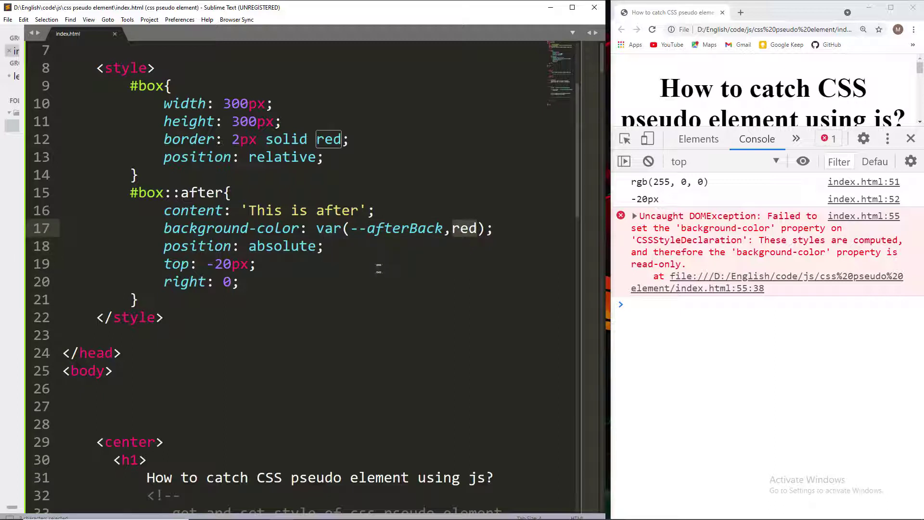
click(652, 29)
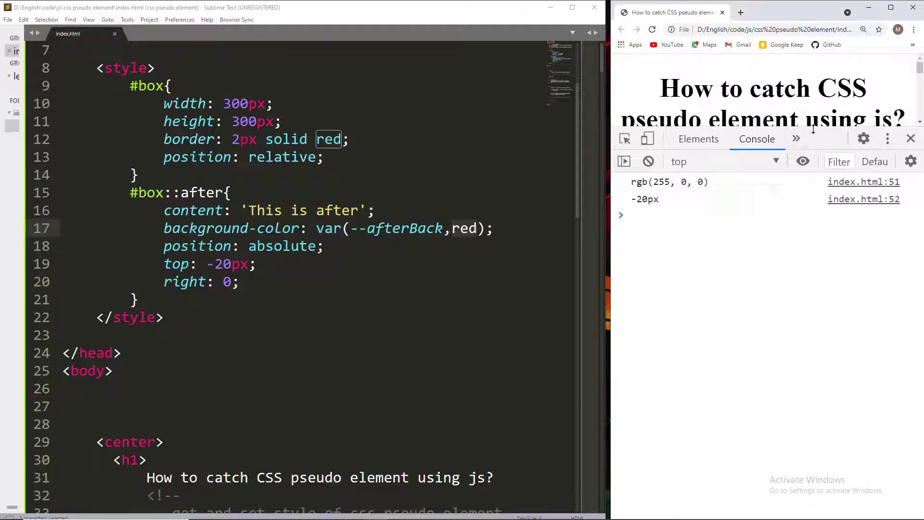
drag(812, 127, 813, 196)
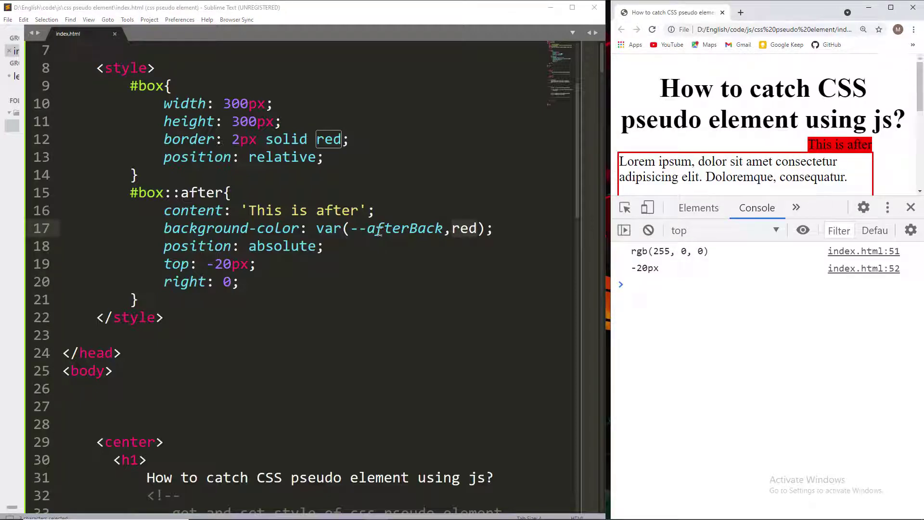
scroll(299, 264, down, 4)
scroll(300, 261, down, 5)
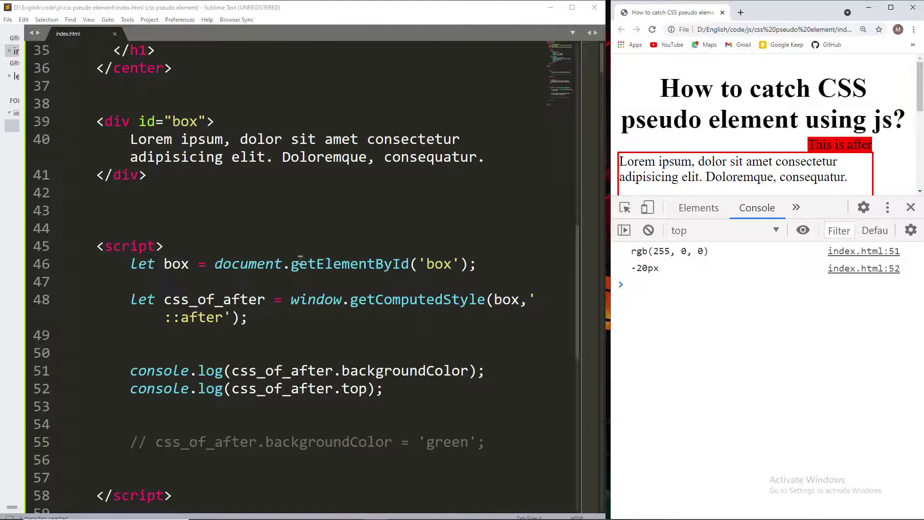
scroll(299, 261, down, 4)
scroll(305, 258, up, 6)
scroll(304, 258, up, 7)
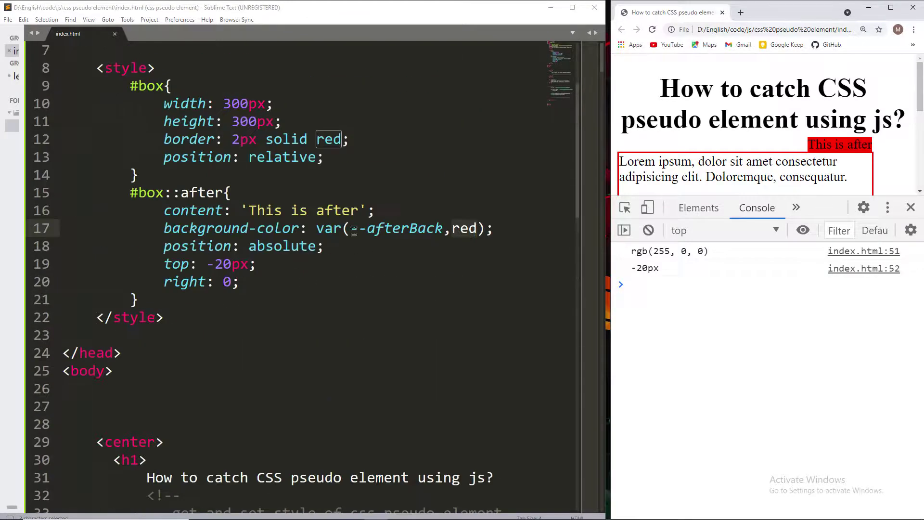
scroll(305, 259, up, 2)
drag(351, 299, 443, 300)
scroll(332, 308, down, 6)
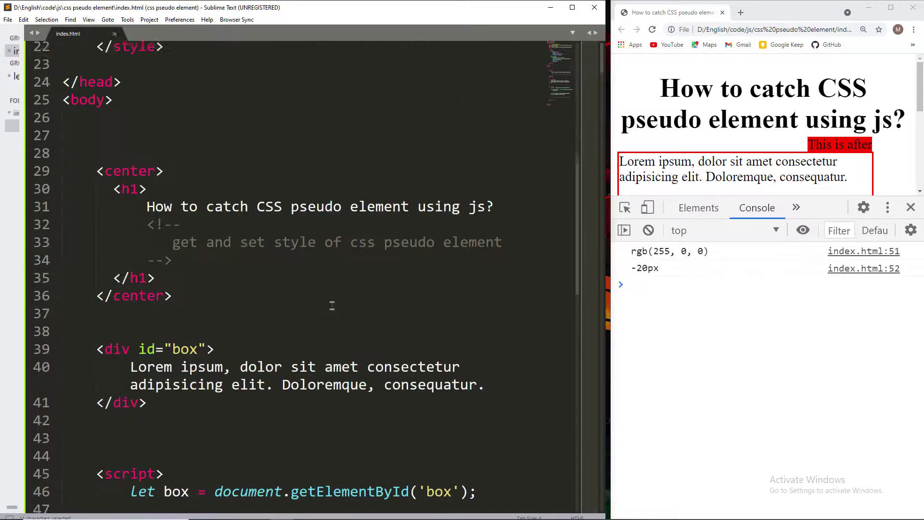
scroll(333, 307, down, 7)
- Begin a box.style.setProperty('') statement on a new line below the commented-out line
click(494, 298)
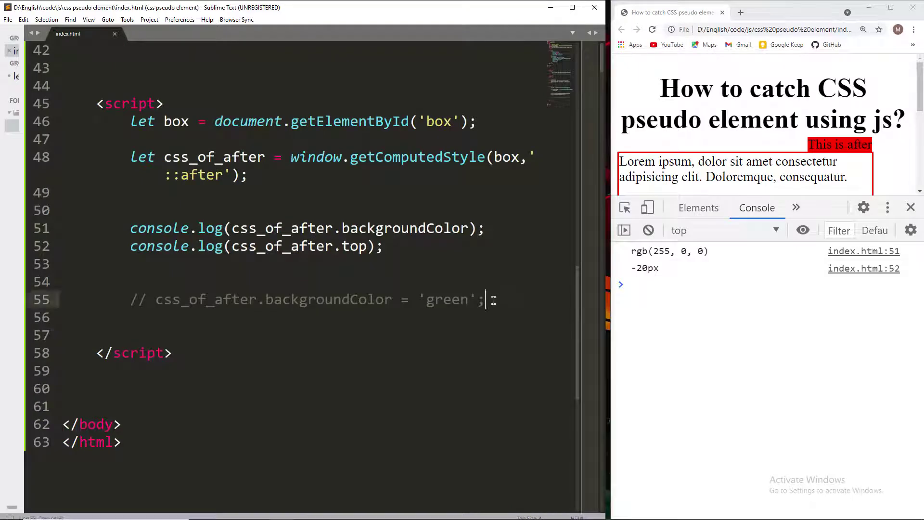
key(Return)
key(Return)
key(Return)
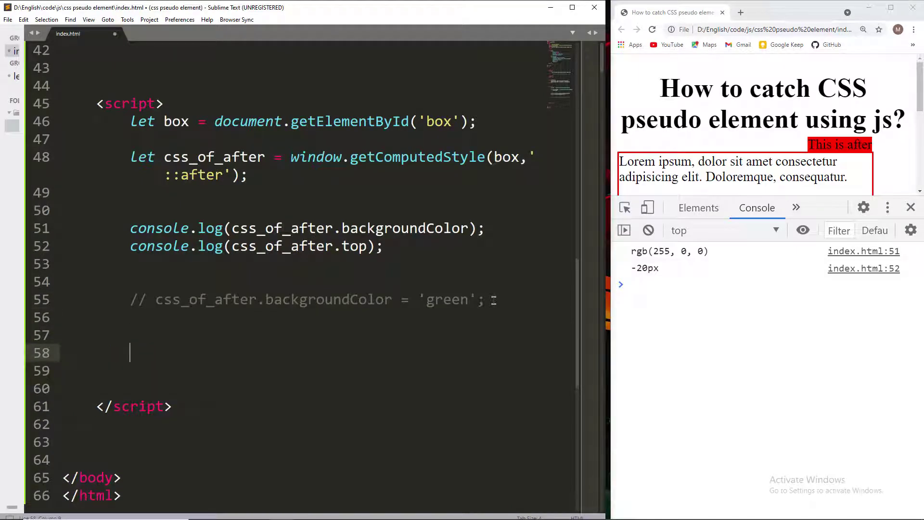
text(box)
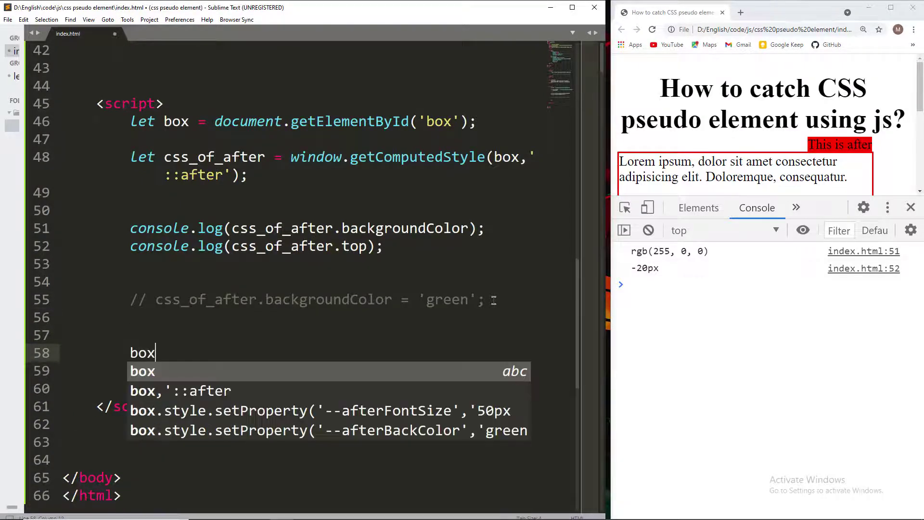
key(Escape)
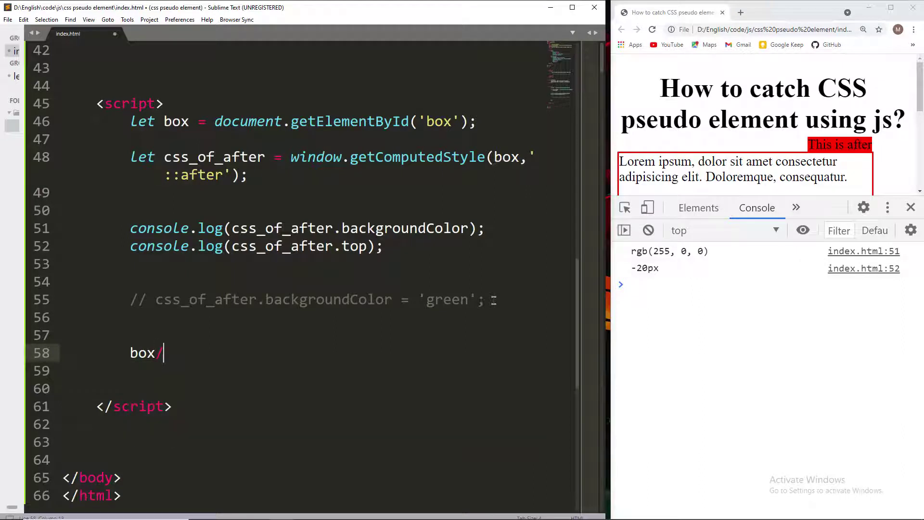
text(.st)
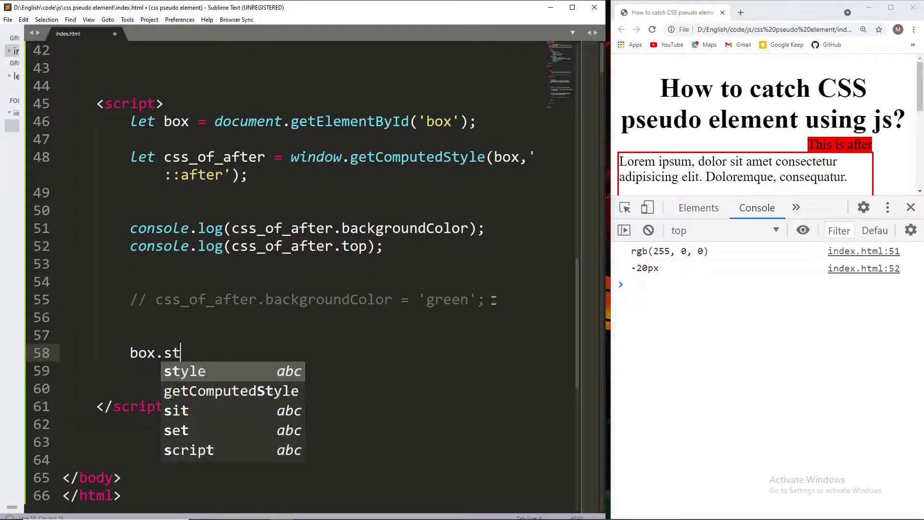
key(Return)
text(.)
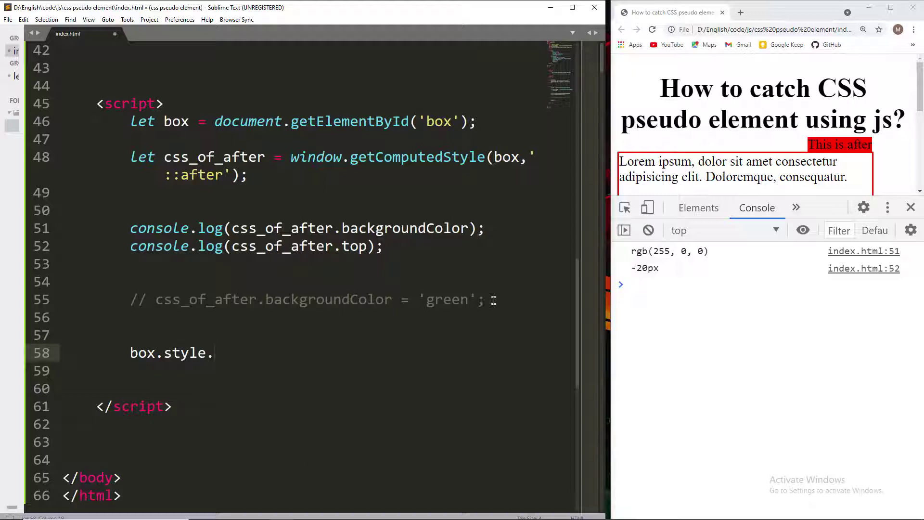
text(set)
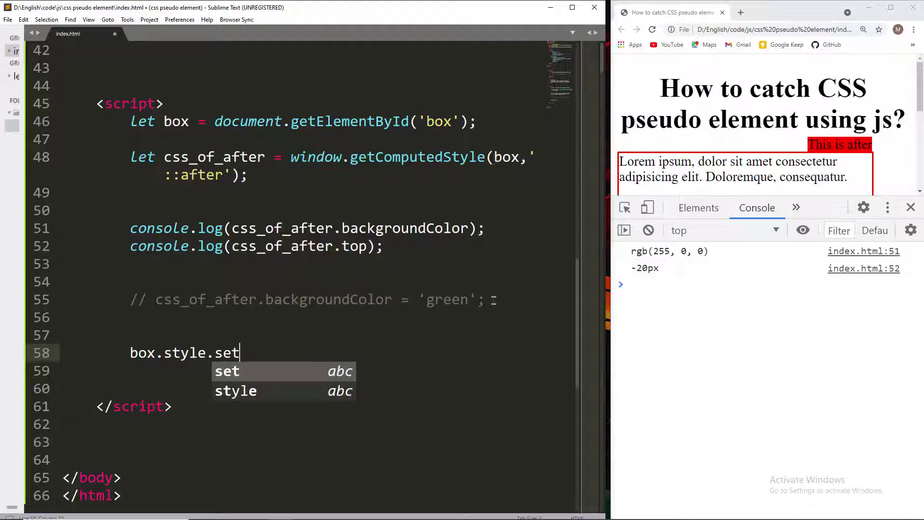
text(Proper)
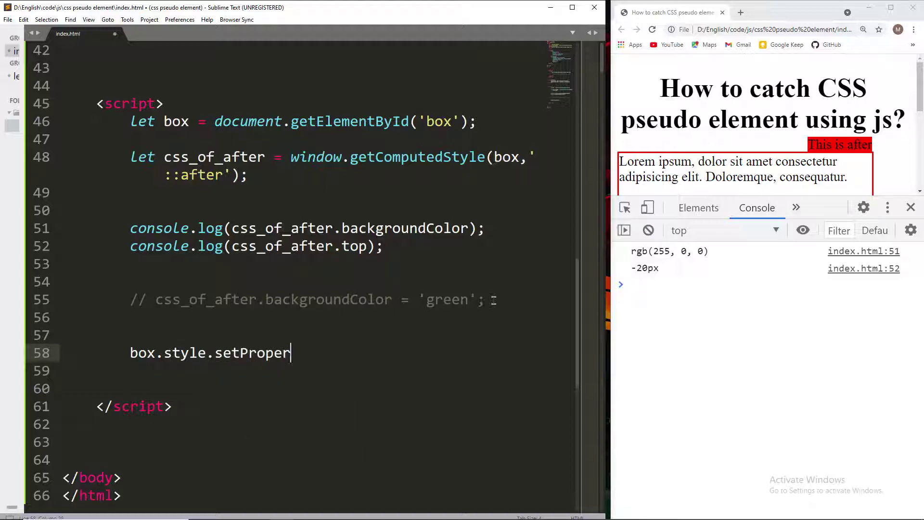
text(ty()
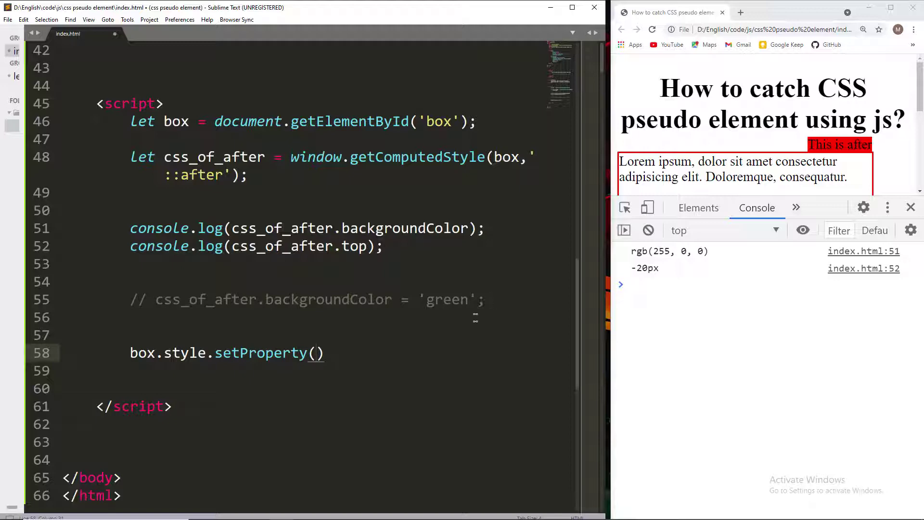
text(')
scroll(429, 315, up, 8)
scroll(428, 315, up, 3)
drag(351, 229, 443, 229)
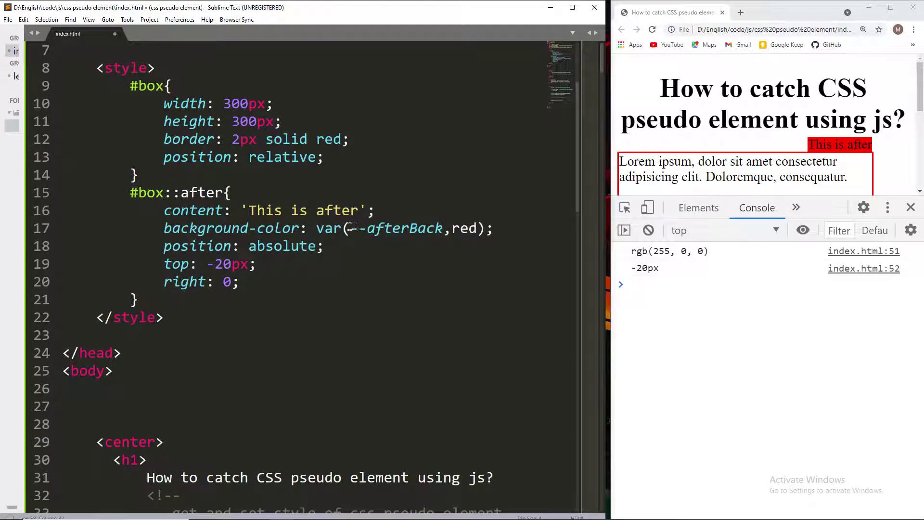
- Complete it as box.style.setProperty('--afterBack','green'), save, and reload Chrome to show the green label
key(ctrl+c)
scroll(364, 339, down, 9)
scroll(364, 340, down, 4)
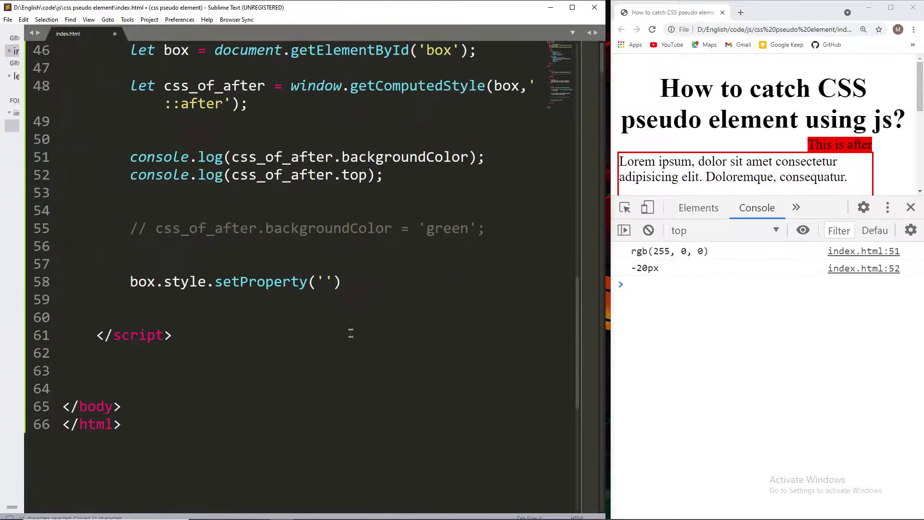
click(321, 281)
key(ctrl+v)
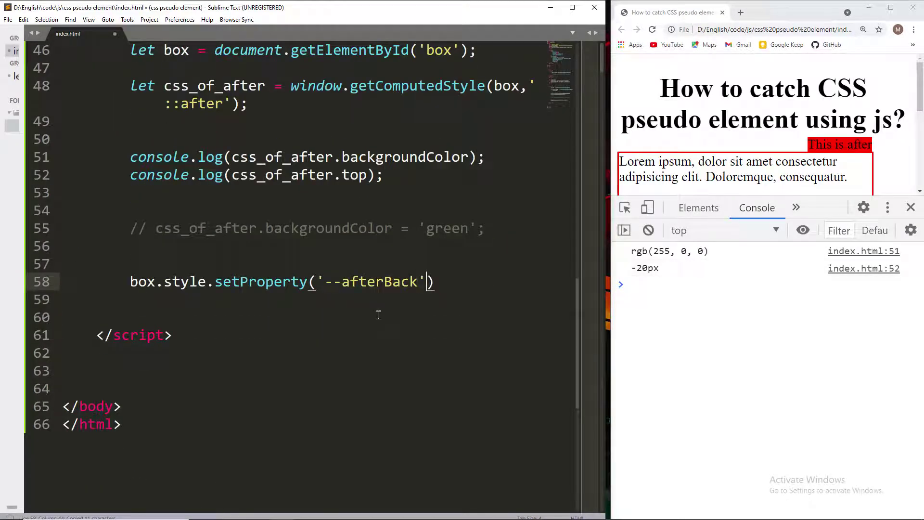
text(,'g)
text(reen');)
key(ctrl+s)
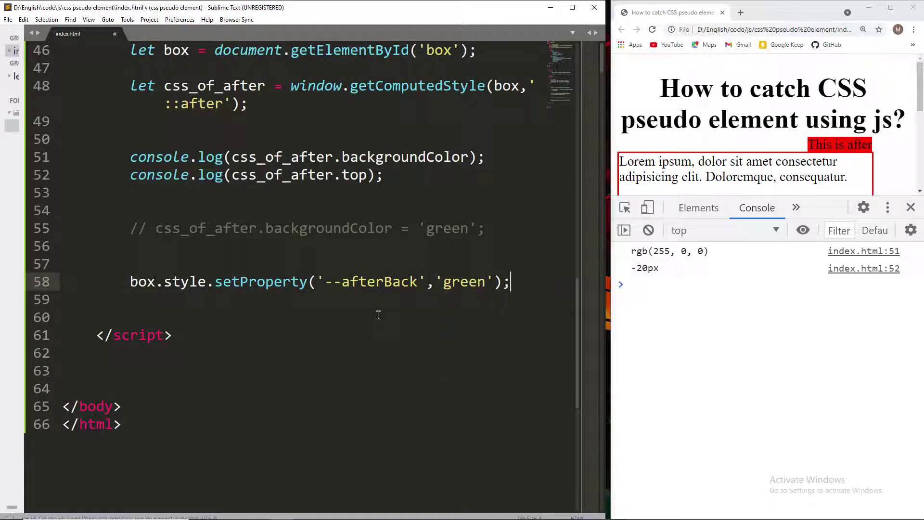
click(653, 30)
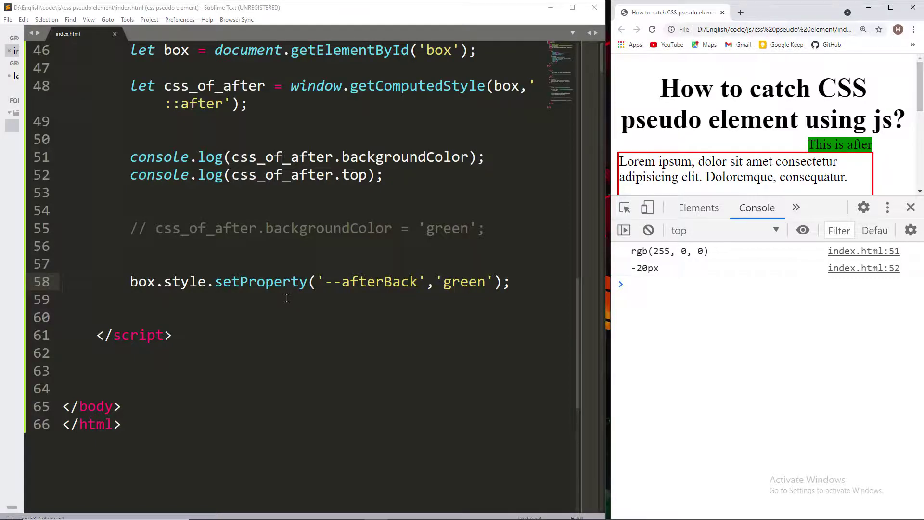
scroll(286, 297, up, 5)
scroll(287, 298, up, 5)
scroll(287, 297, up, 2)
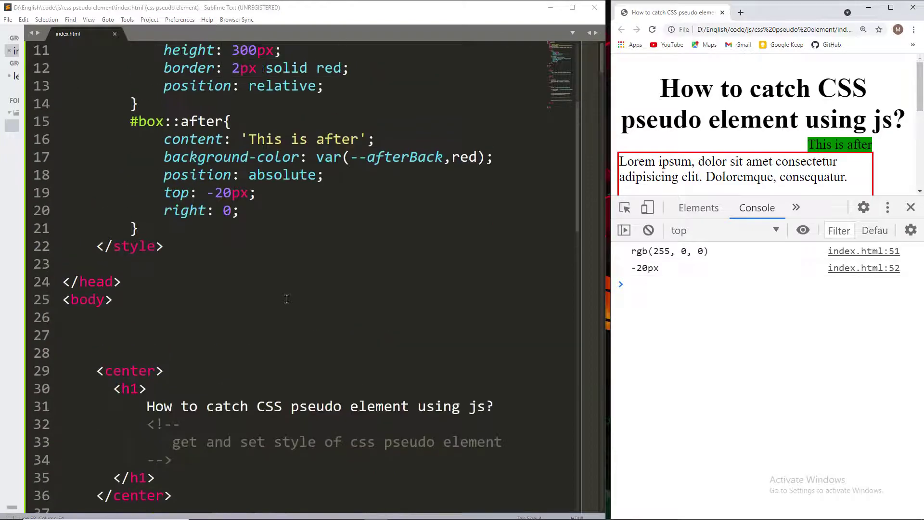
- Add font-size: var(--afterFont,20px) to the #box::after rule, save, and reload Chrome
click(258, 212)
key(Return)
text(font)
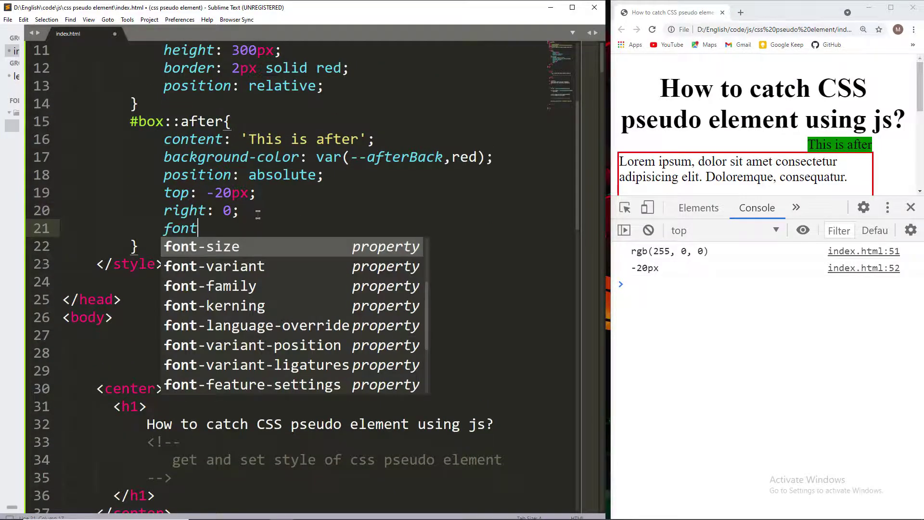
key(Return)
text(var)
key(Return)
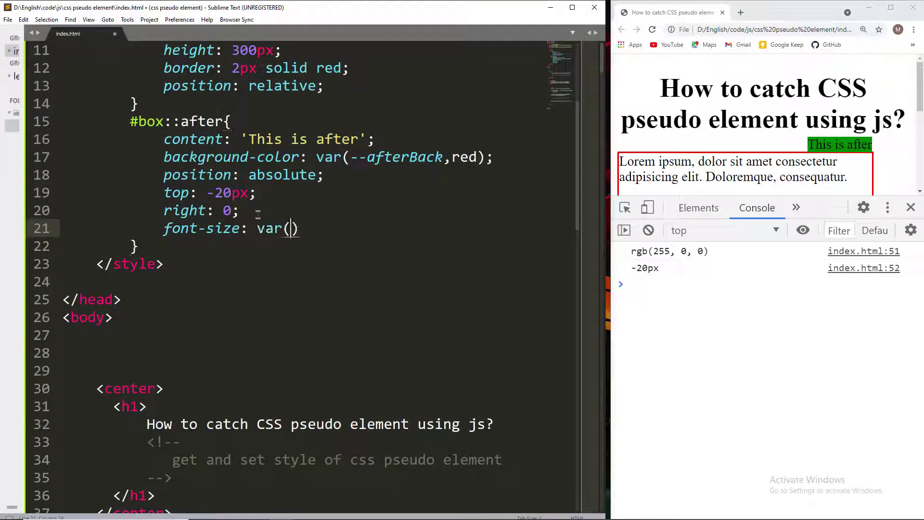
text(--)
text(af)
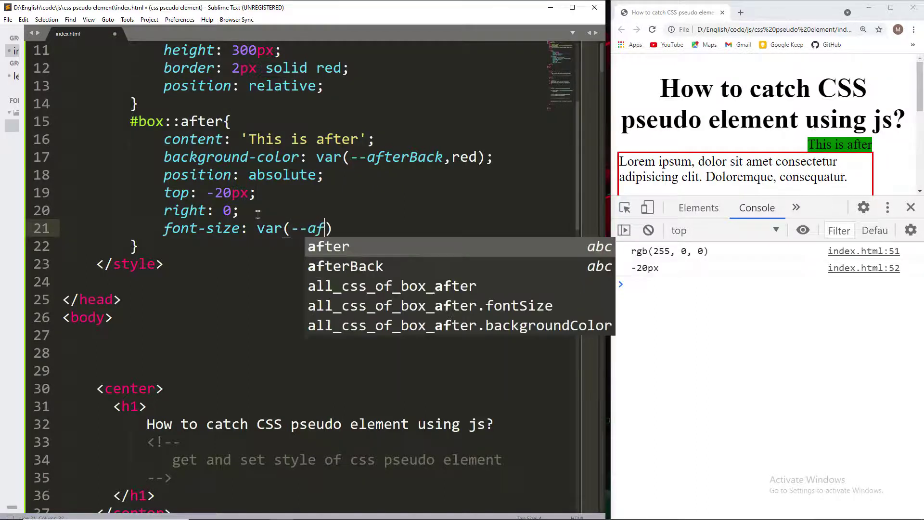
text(terFont)
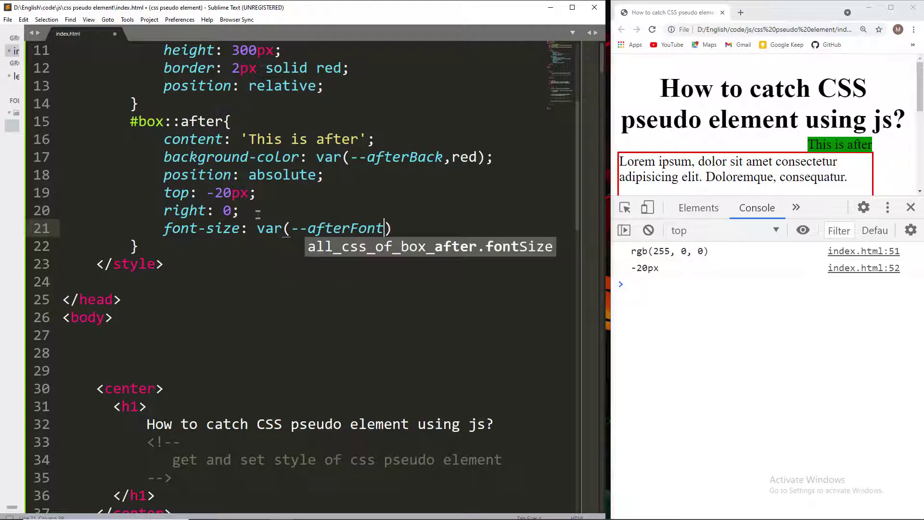
text(,)
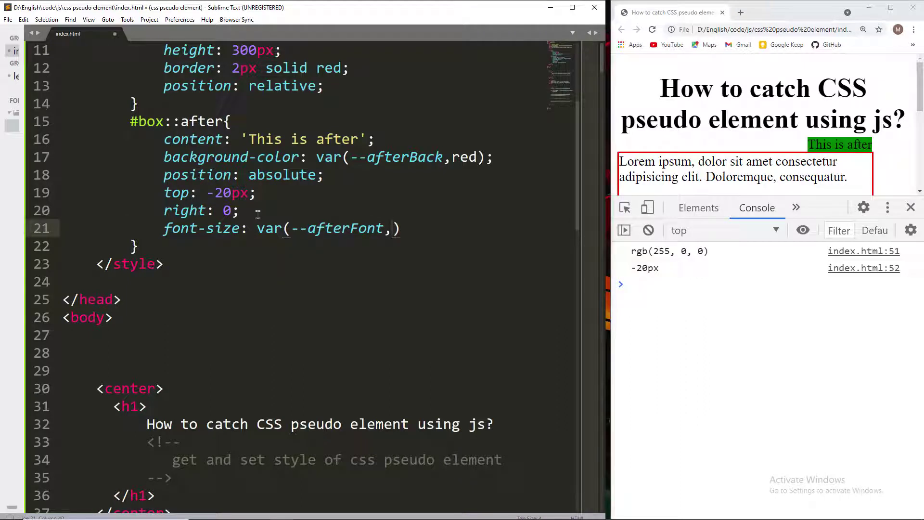
text(20px)
key(Right)
text(;)
key(ctrl+s)
scroll(258, 213, down, 2)
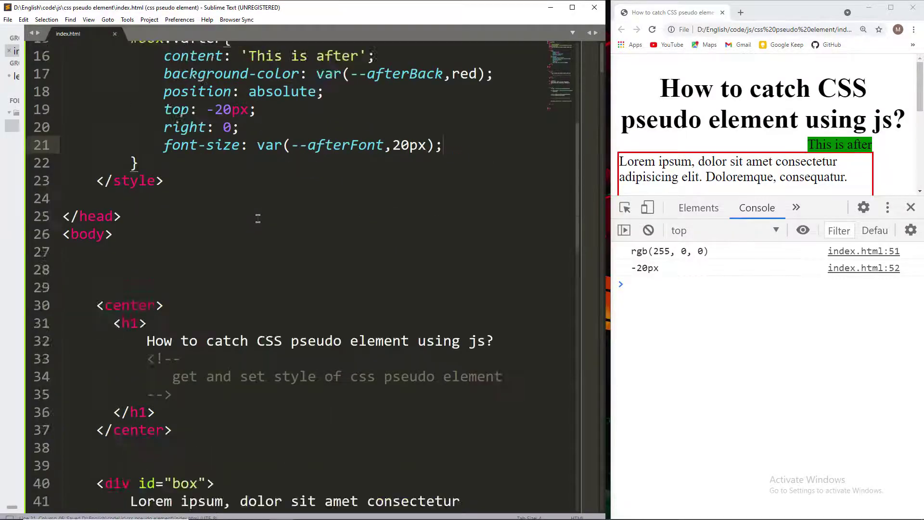
scroll(257, 217, down, 7)
scroll(257, 262, down, 1)
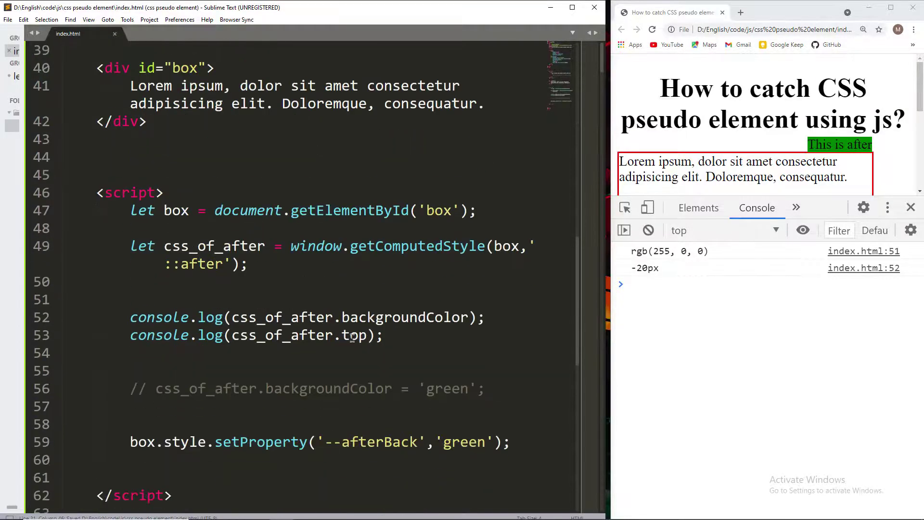
click(651, 29)
scroll(325, 288, down, 1)
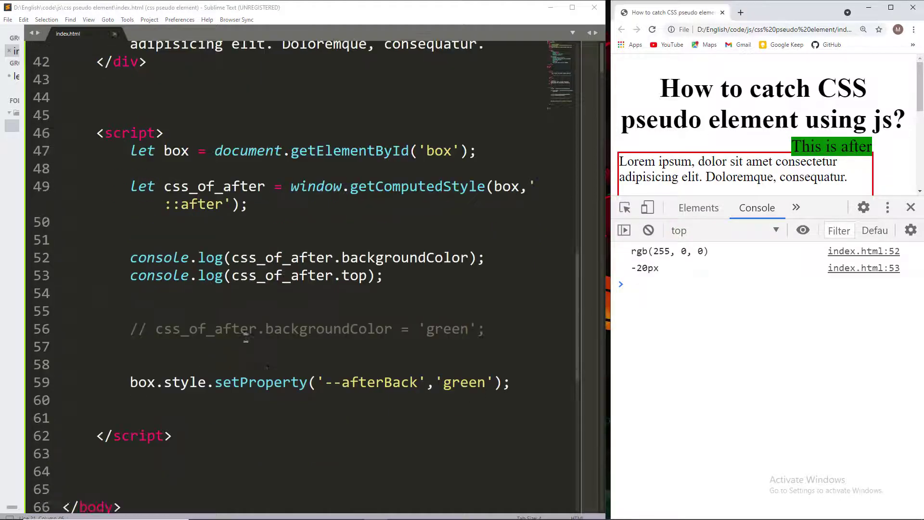
scroll(383, 216, down, 1)
- Duplicate the top-logging line as a css_of_after.fontSize log, save, and reload so the console prints 20px
drag(385, 193, 130, 193)
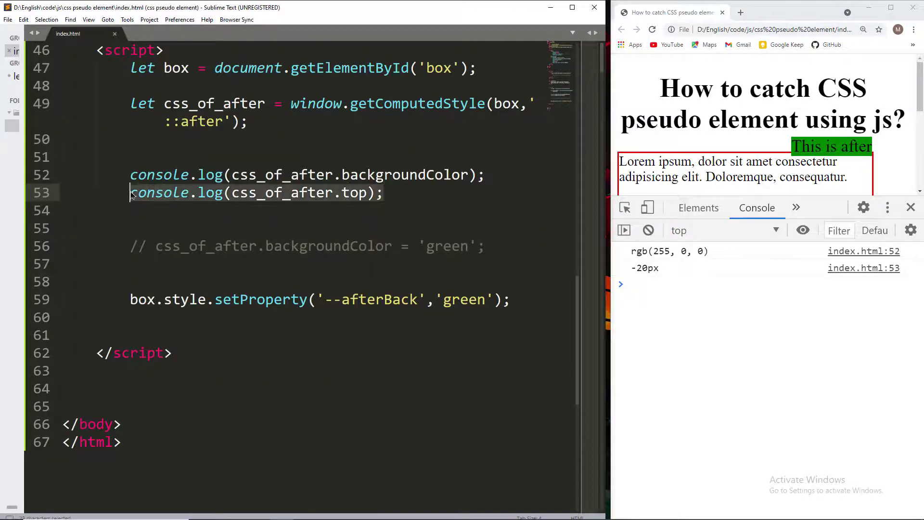
click(396, 193)
key(Return)
key(ctrl+v)
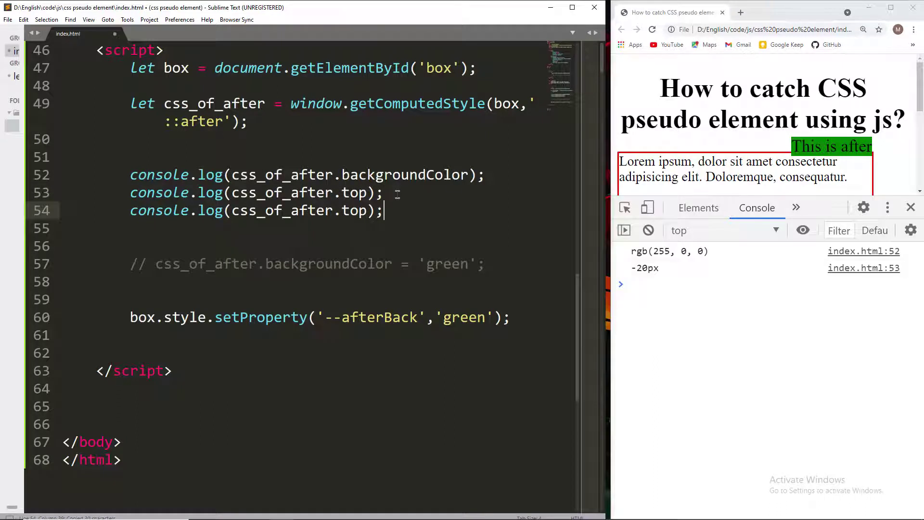
double_click(352, 210)
text(font)
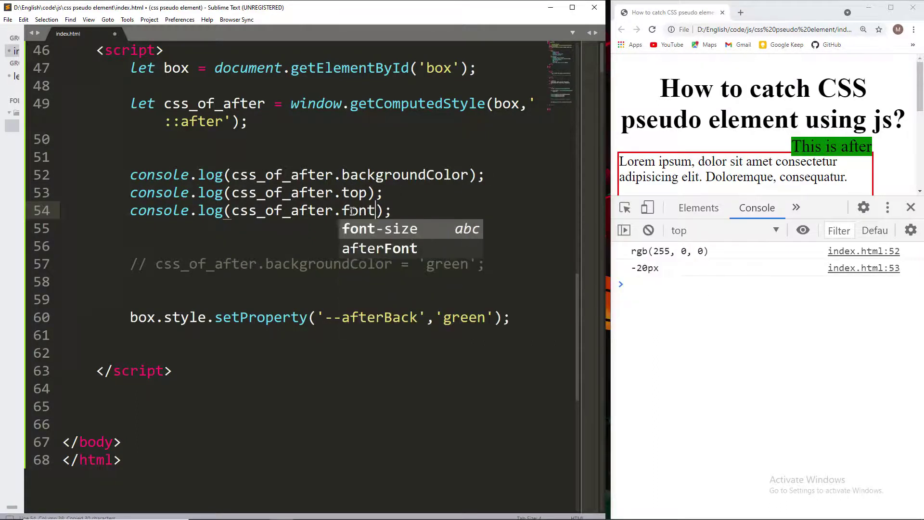
text(Size)
key(ctrl+s)
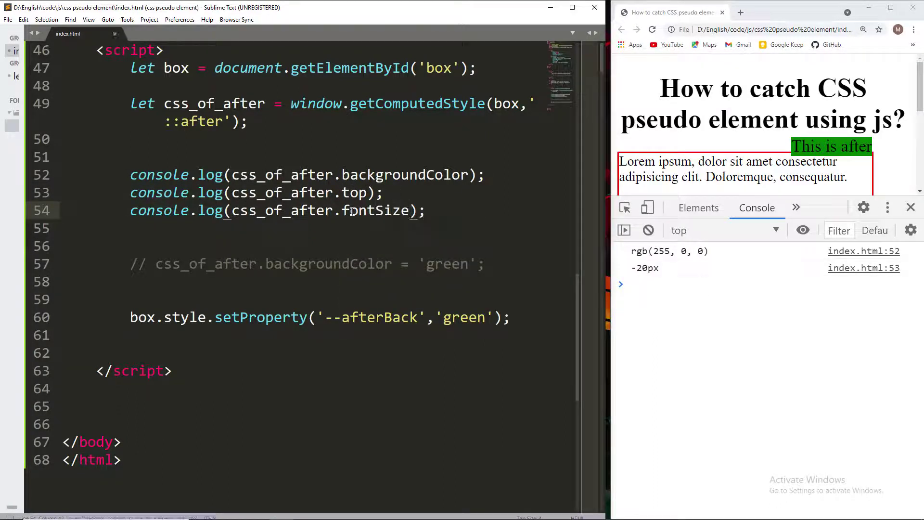
click(651, 30)
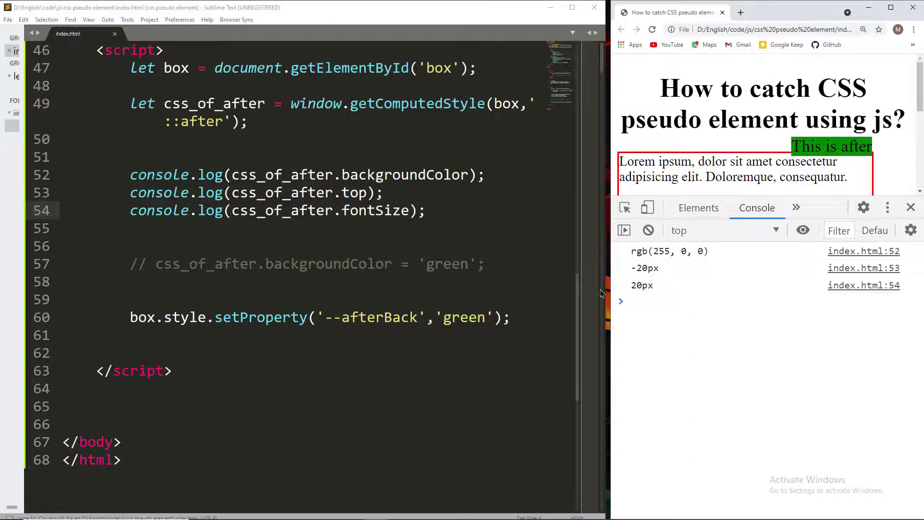
- Select the setProperty statement on line 60 ready to duplicate it
drag(513, 318, 130, 318)
click(512, 318)
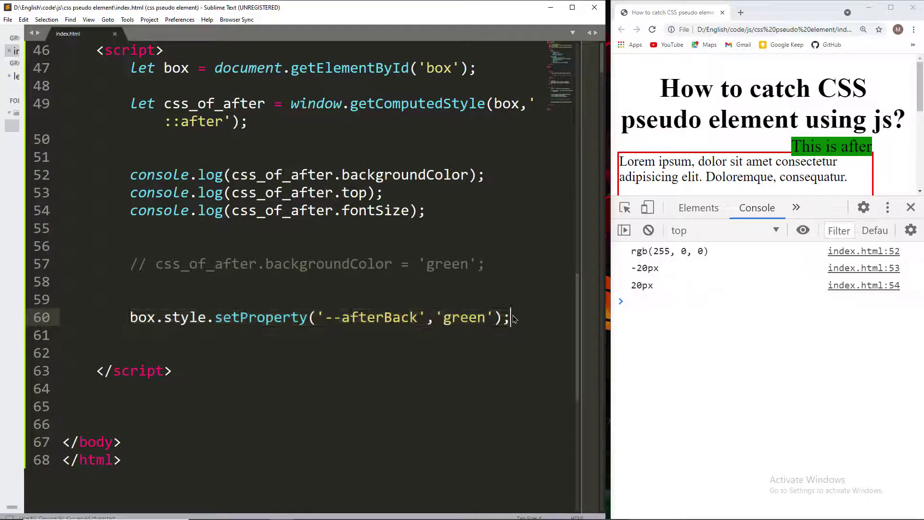
- Duplicate the setProperty line as line 61 and swap its variable name to --afterFont
key(Return)
key(ctrl+v)
scroll(444, 303, up, 8)
scroll(375, 297, up, 5)
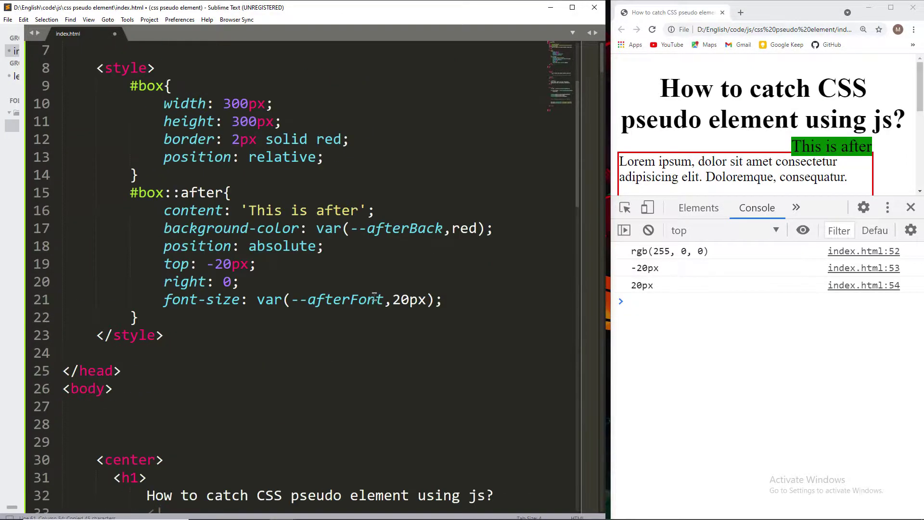
double_click(346, 299)
scroll(352, 321, down, 3)
scroll(356, 320, down, 9)
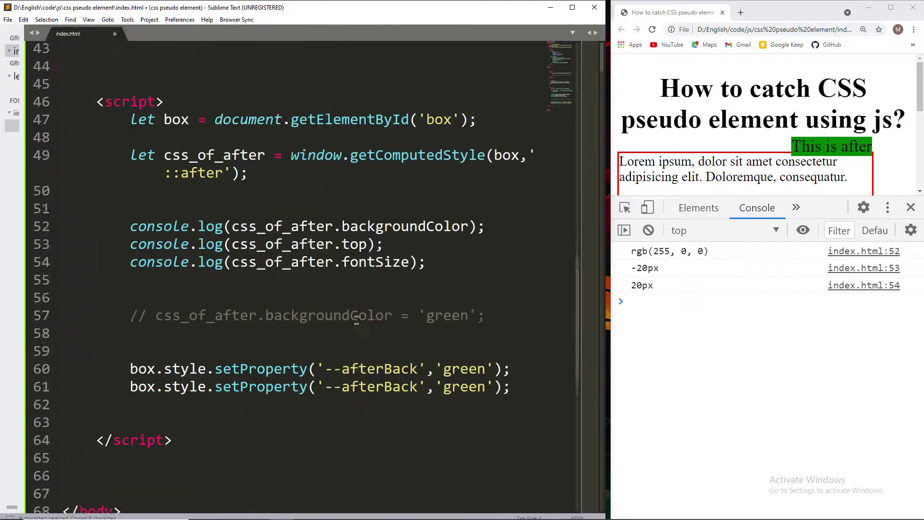
scroll(355, 320, down, 1)
double_click(383, 334)
key(ctrl+v)
- Change line 61's value from 'green' to '50px', save, and reload Chrome to show the much larger label
click(468, 335)
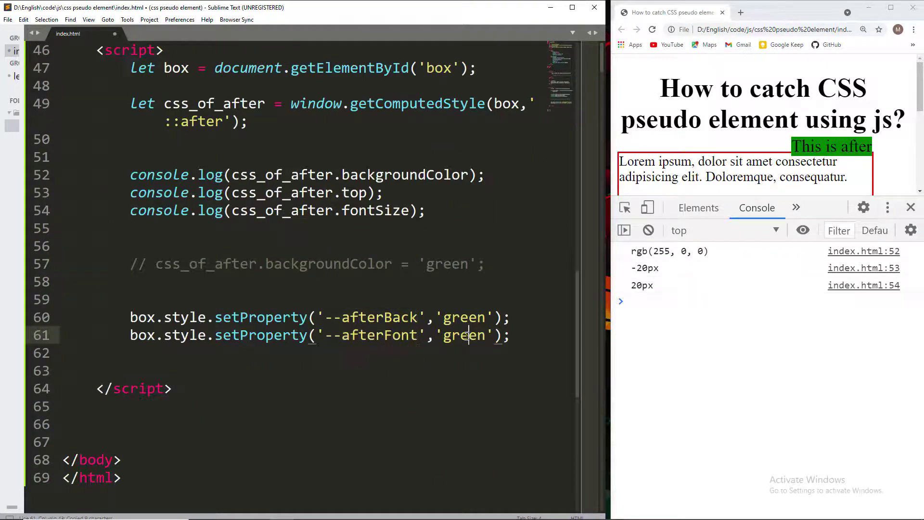
double_click(468, 335)
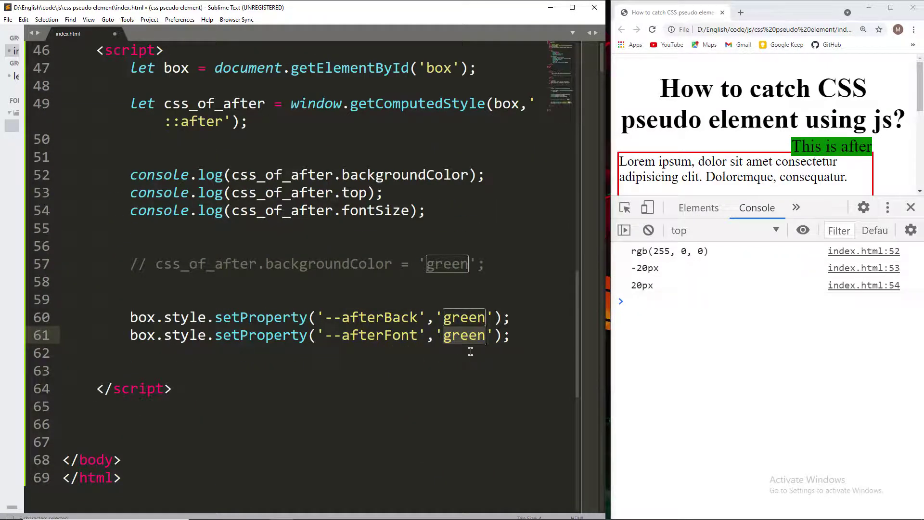
text(30)
key(BackSpace)
key(BackSpace)
text(50)
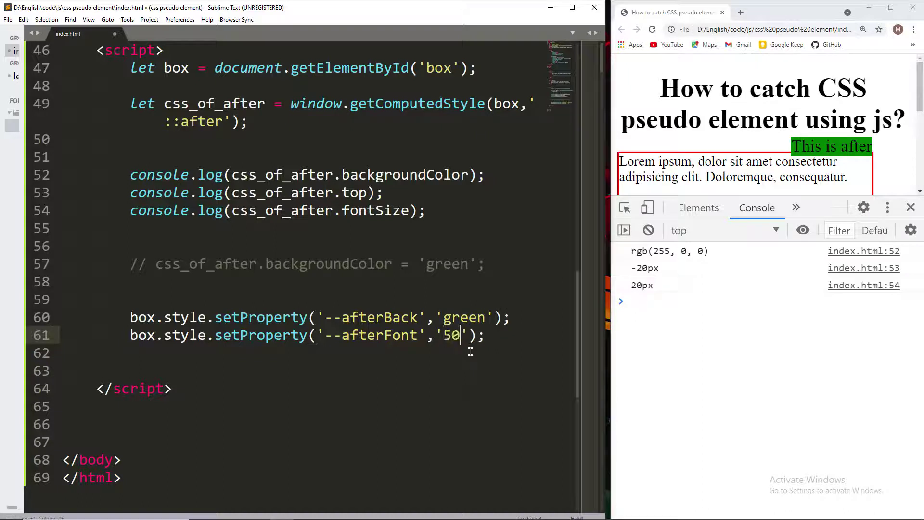
text(px)
key(ctrl+s)
click(654, 29)
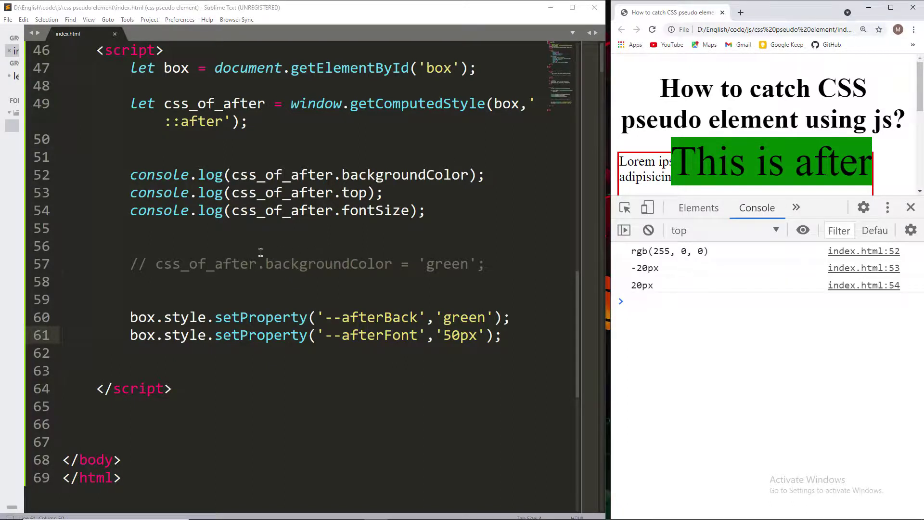
key(ctrl+minus)
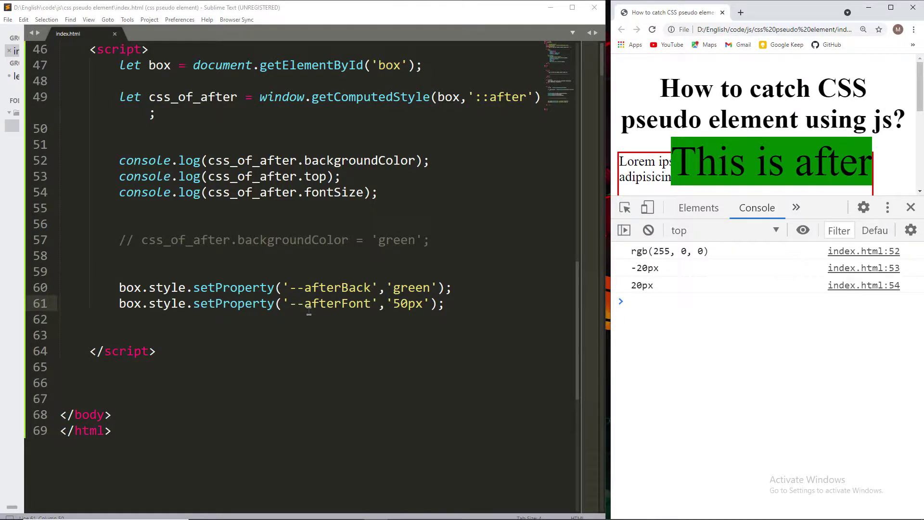
click(243, 274)
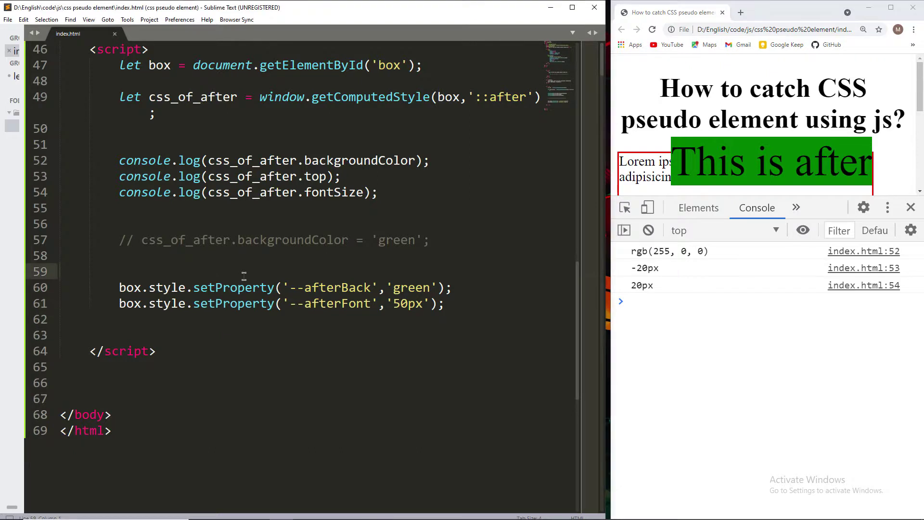